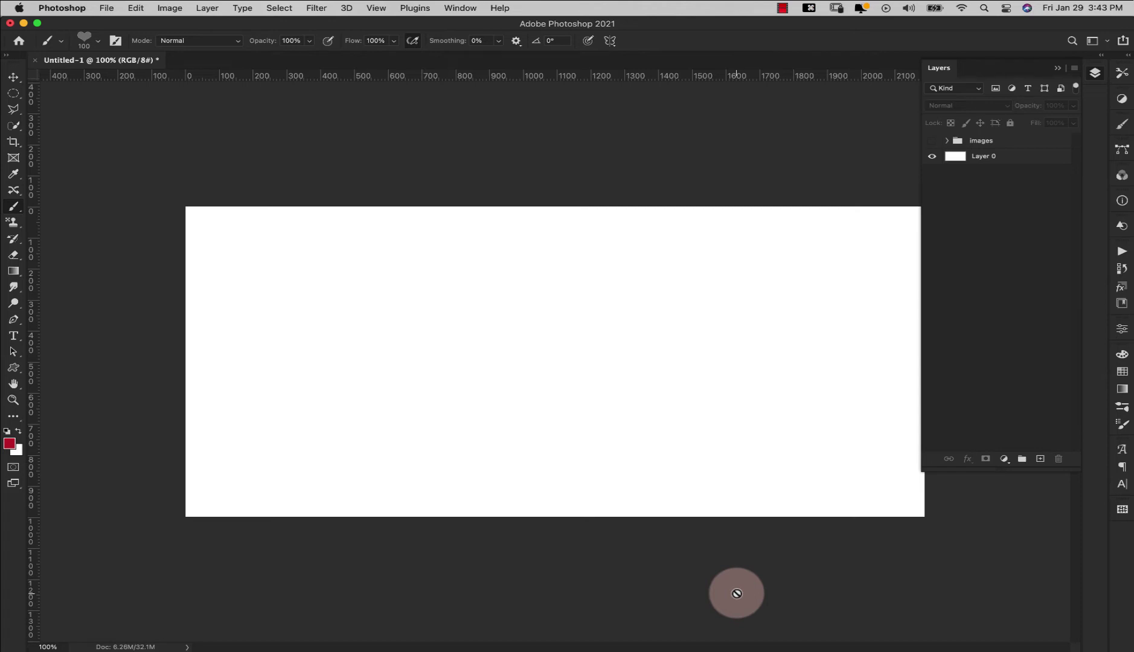
# Open the shape tool group in the toolbar
pyautogui.click(13, 368)
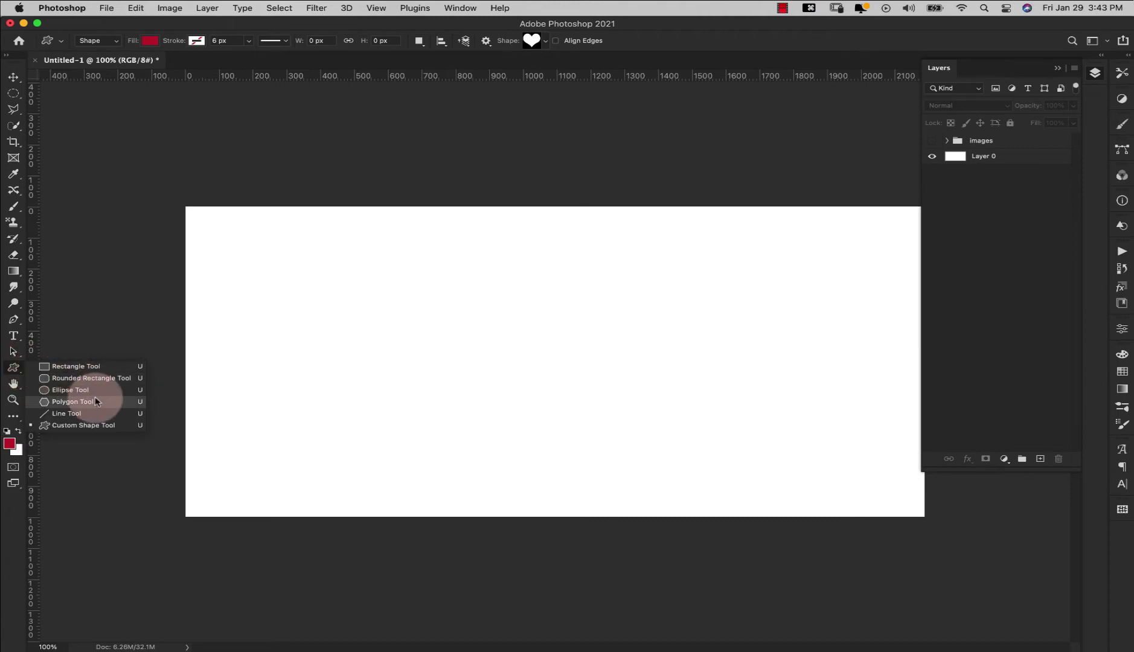
# Select the Custom Shape tool and browse the Shape picker's folders, collapsing Ornaments
pyautogui.click(82, 429)
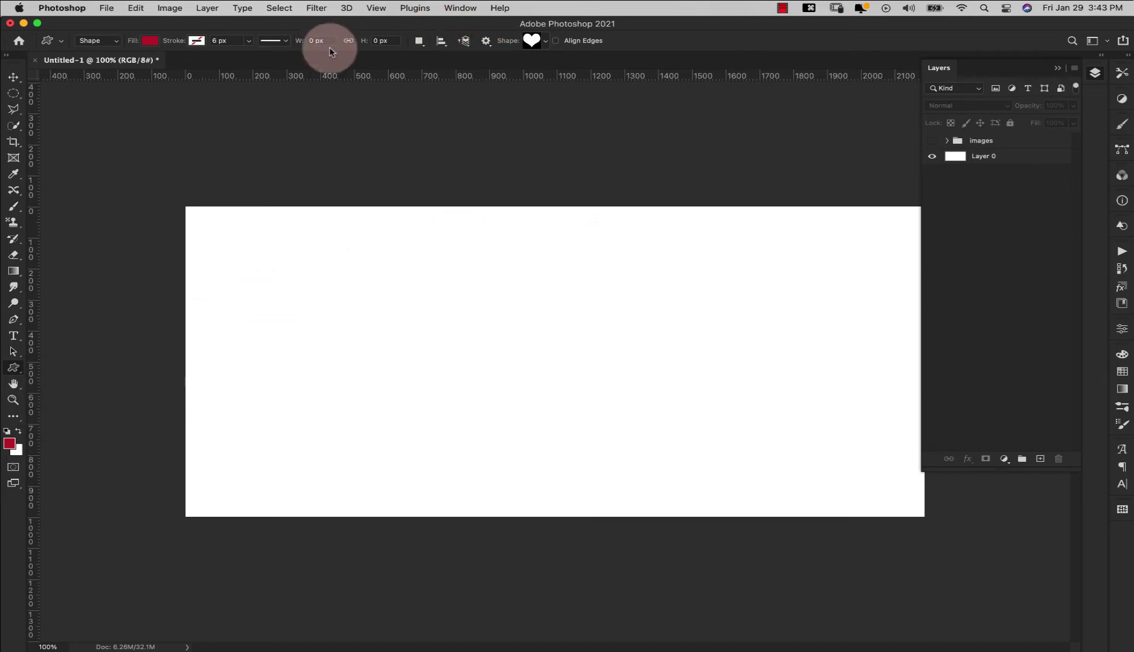
pyautogui.click(546, 44)
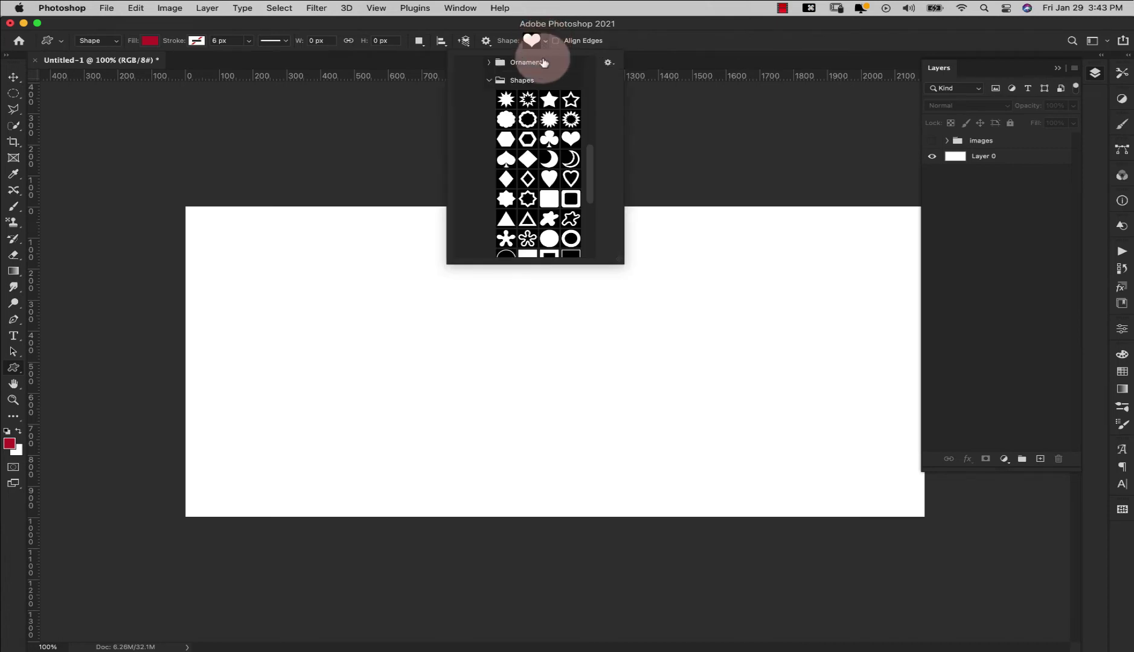
pyautogui.click(491, 78)
pyautogui.scroll(5, 492, 78)
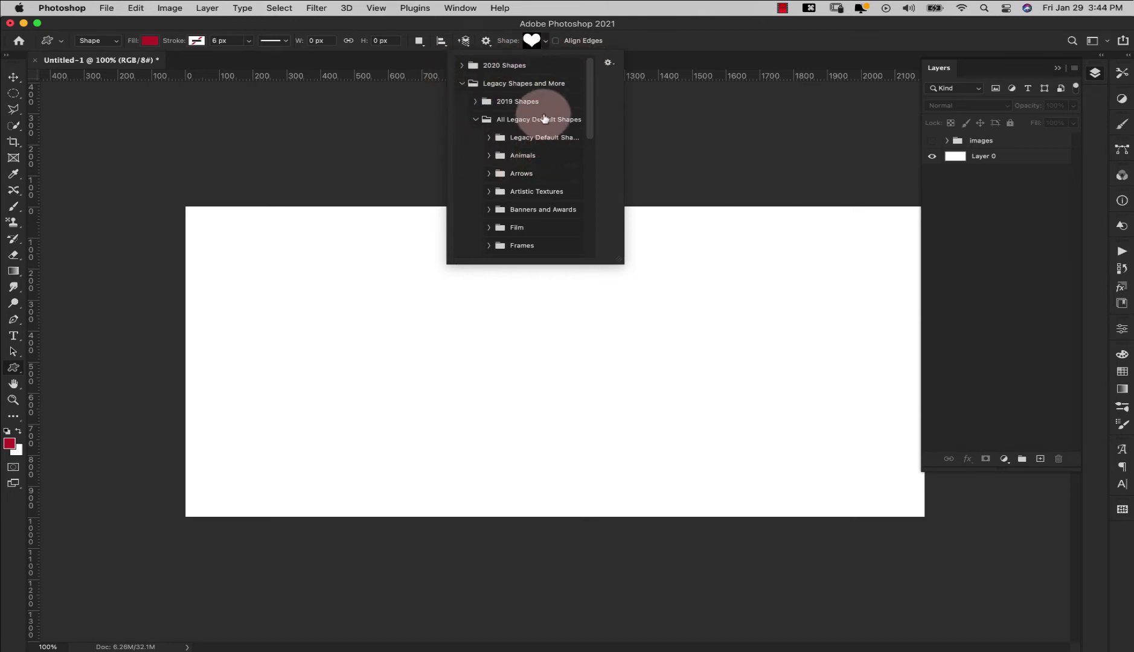
# Look at the Shape picker's options menu without changes, then bring up the Window menu
pyautogui.click(608, 63)
pyautogui.click(607, 67)
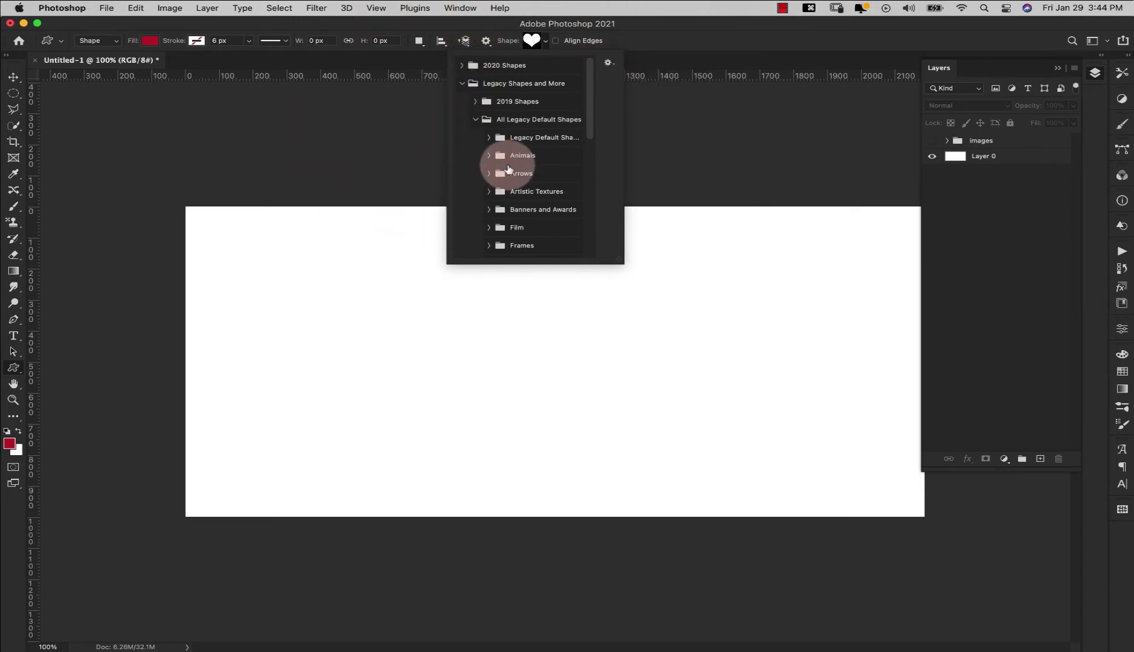
pyautogui.click(462, 8)
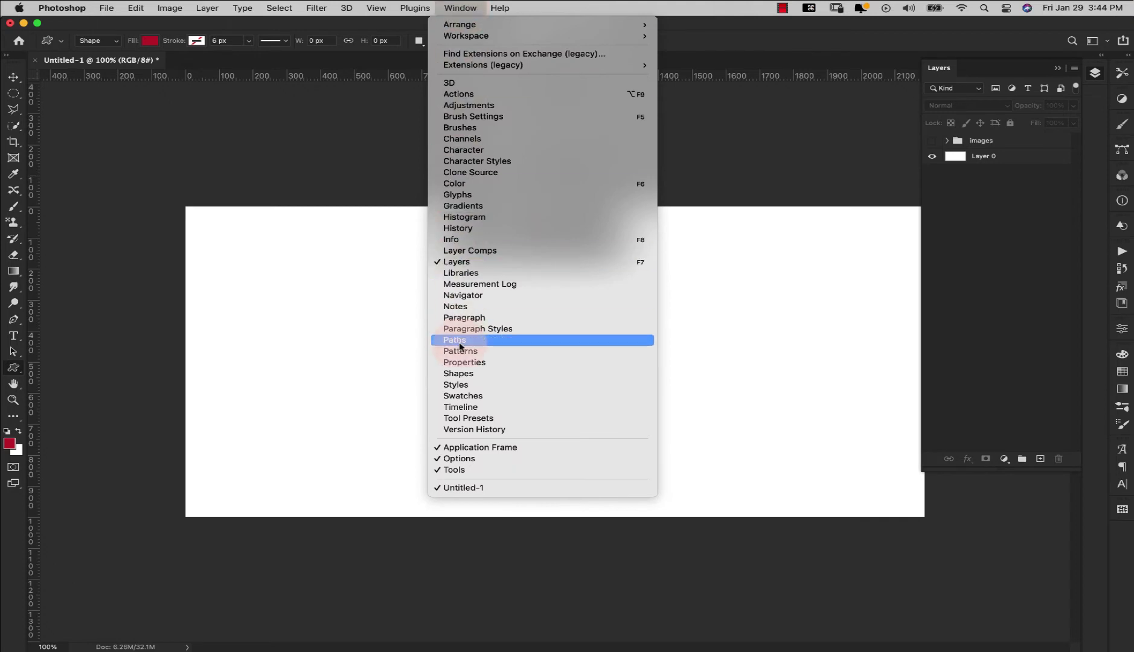
# Open Window > Shapes and add the Legacy Shapes and More collection from its panel menu
pyautogui.click(461, 376)
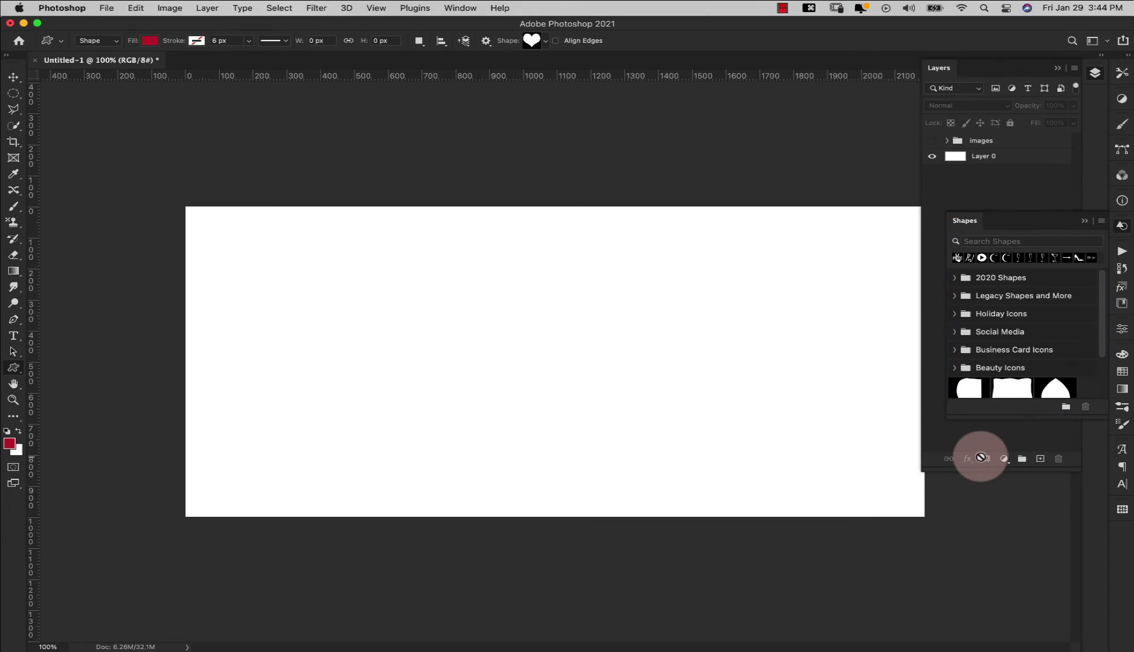
pyautogui.click(1101, 221)
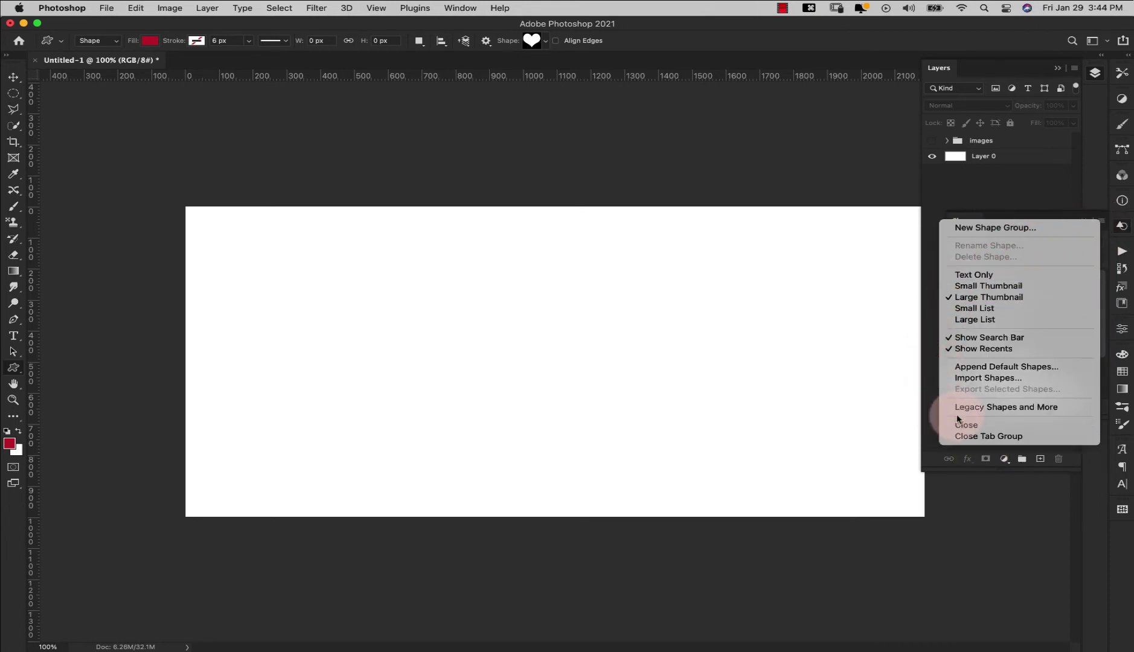
pyautogui.click(1048, 406)
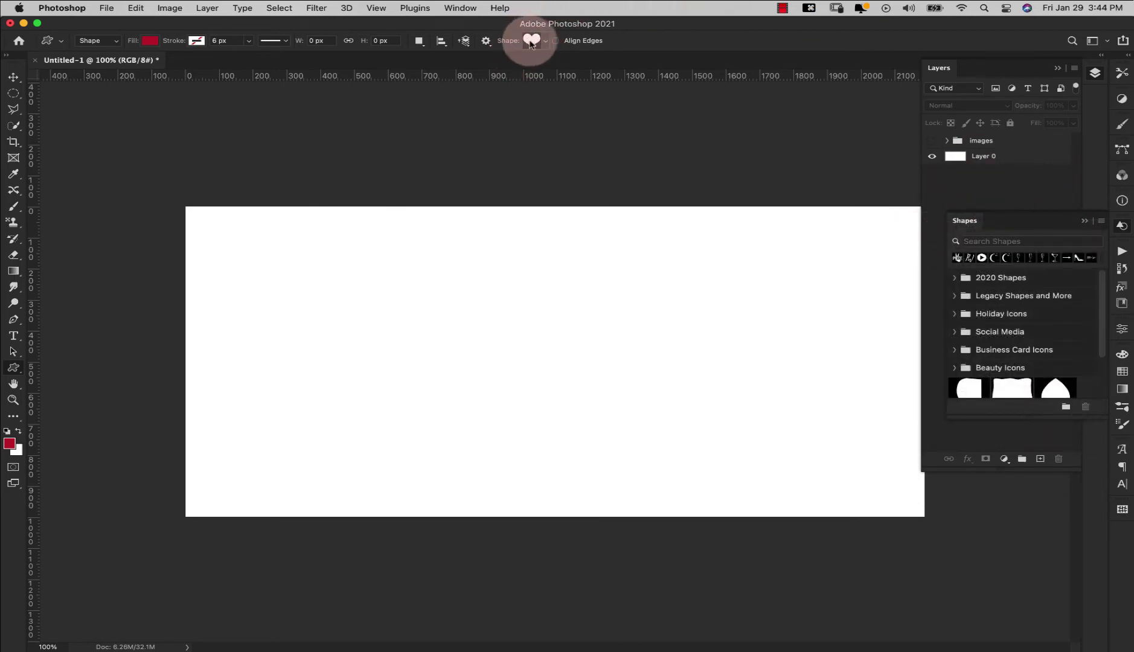
# Pick the heart from Legacy Shapes > All Legacy Default Shapes > Shapes in the Shape picker
pyautogui.click(545, 42)
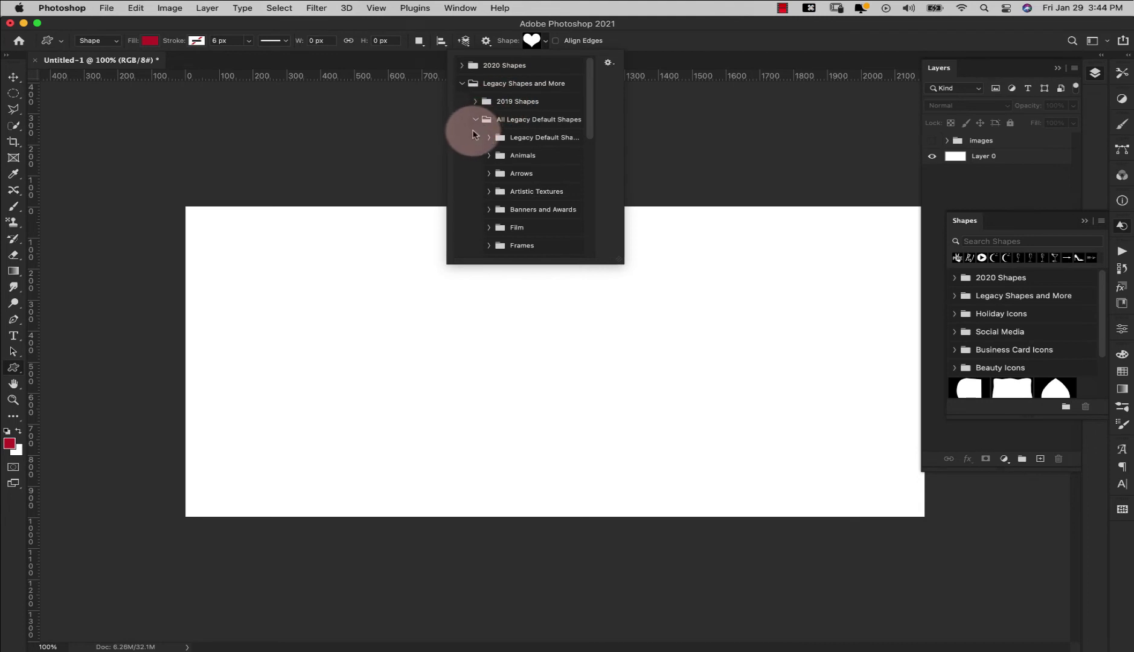
pyautogui.scroll(-5, 547, 140)
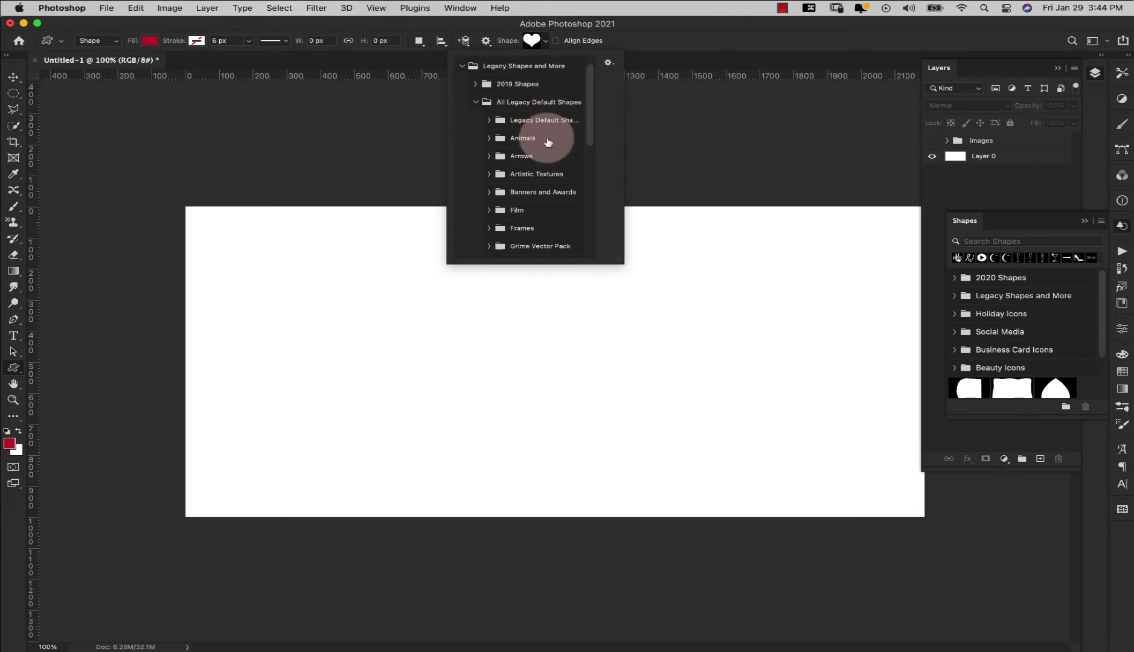
pyautogui.scroll(-5, 546, 140)
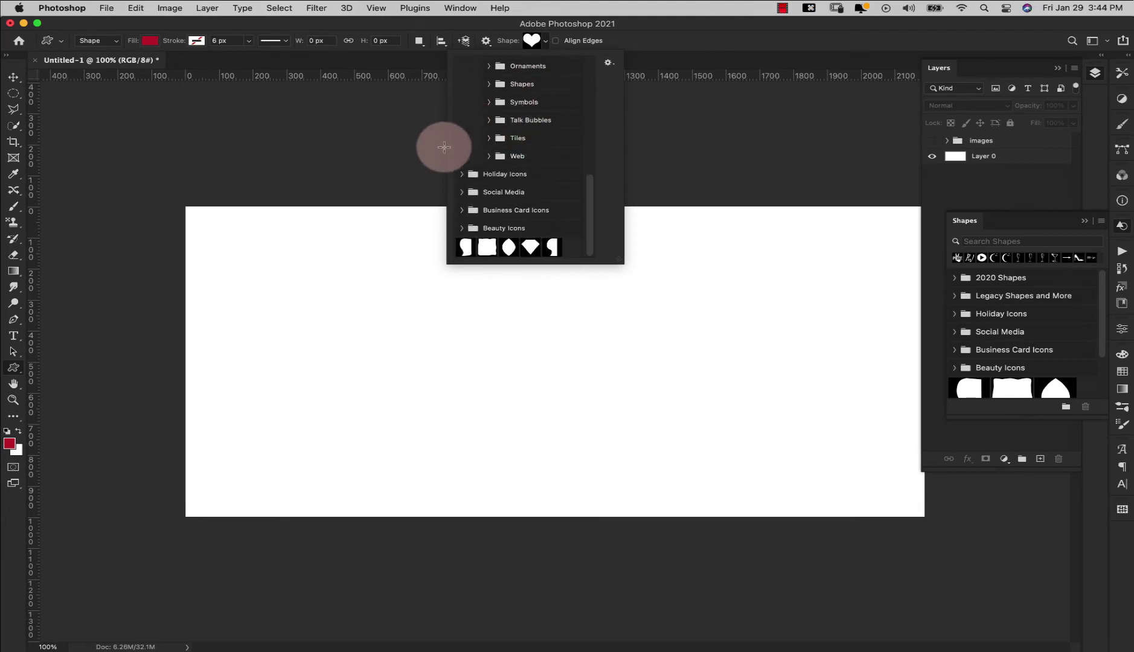
pyautogui.scroll(3, 525, 169)
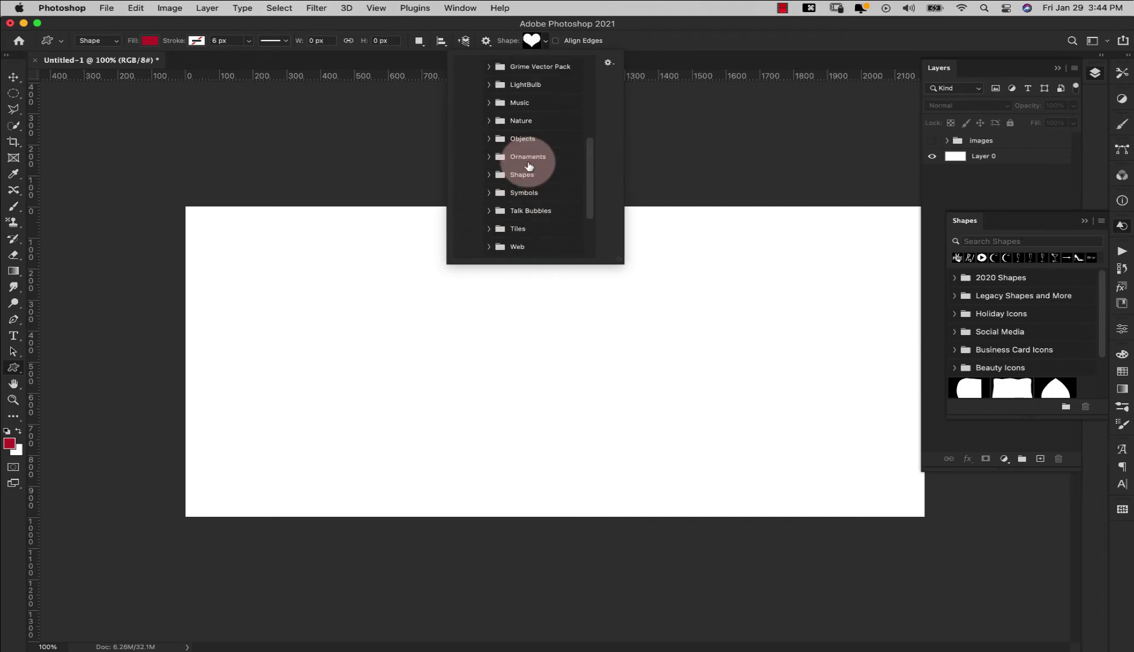
pyautogui.click(486, 175)
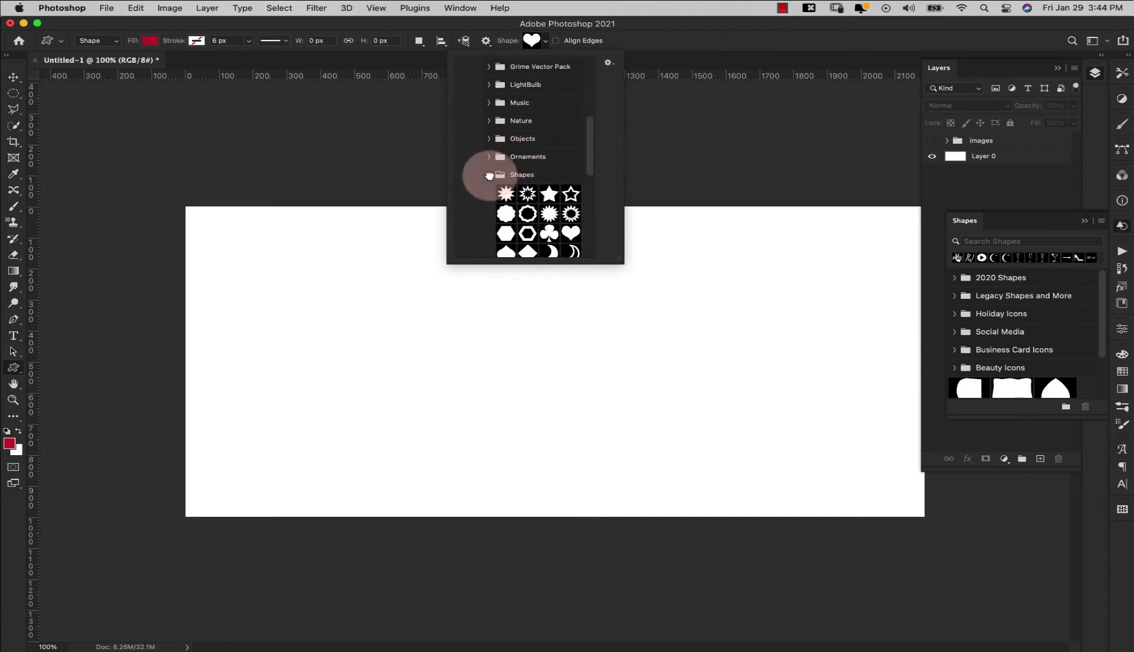
pyautogui.scroll(-2, 514, 178)
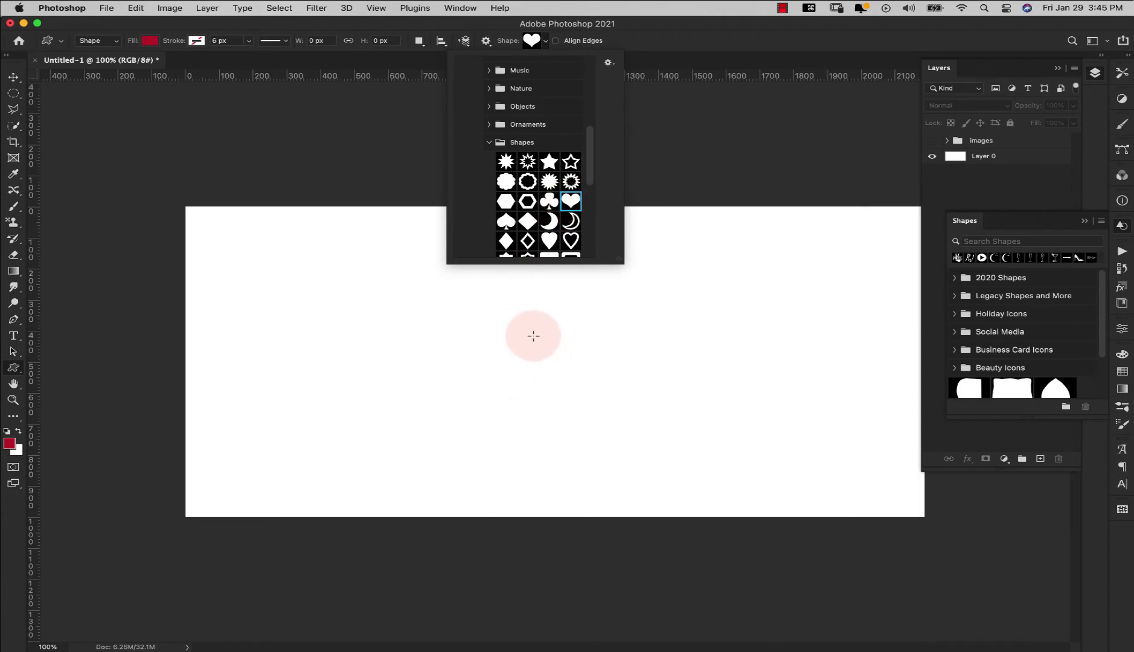
pyautogui.click(533, 336)
# Create a custom heart shape 1000 px in size on the canvas
pyautogui.click(533, 336)
pyautogui.write('1000')
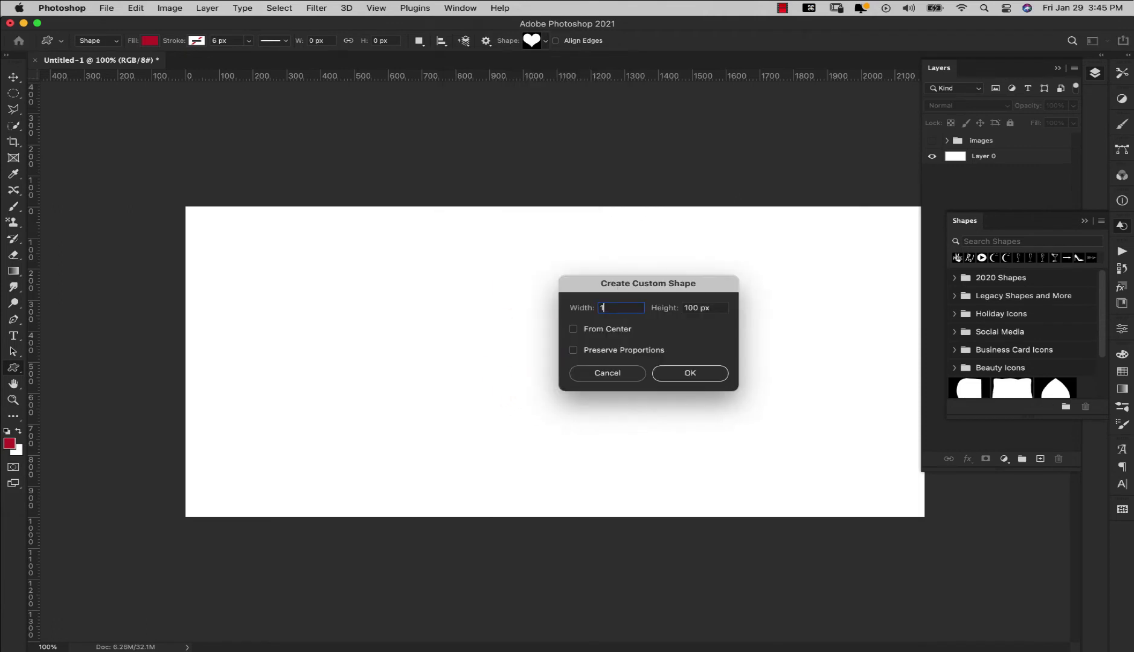
pyautogui.click(689, 308)
pyautogui.write('0')
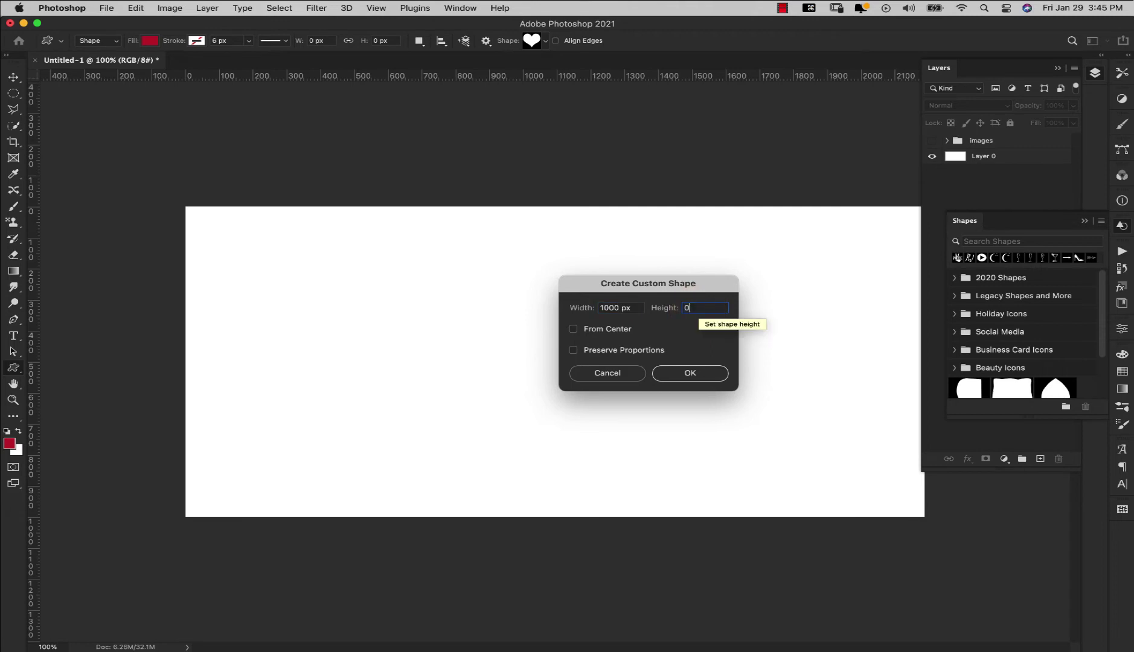
pyautogui.press('Return')
# Widen the heart to 130% with Free Transform and recentre it on the canvas
pyautogui.press('v')
pyautogui.moveTo(766, 405); pyautogui.dragTo(628, 283)
pyautogui.press('super+t')
pyautogui.moveTo(731, 315); pyautogui.dragTo(834, 372)
pyautogui.moveTo(754, 329); pyautogui.dragTo(711, 330)
pyautogui.click(233, 69)
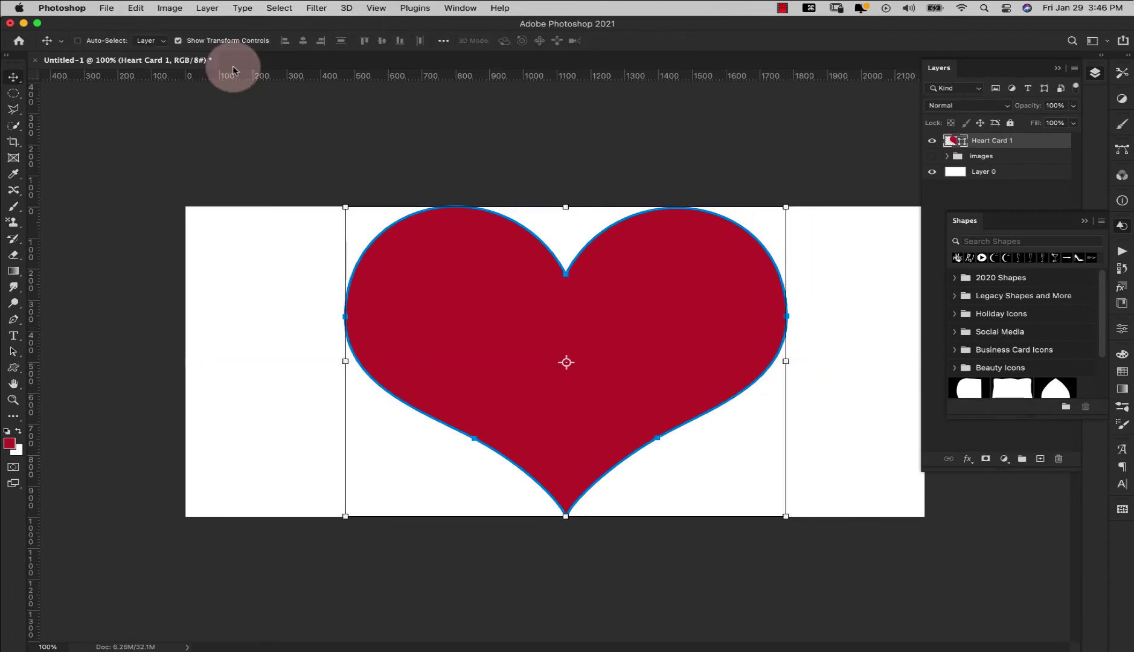
pyautogui.press('u')
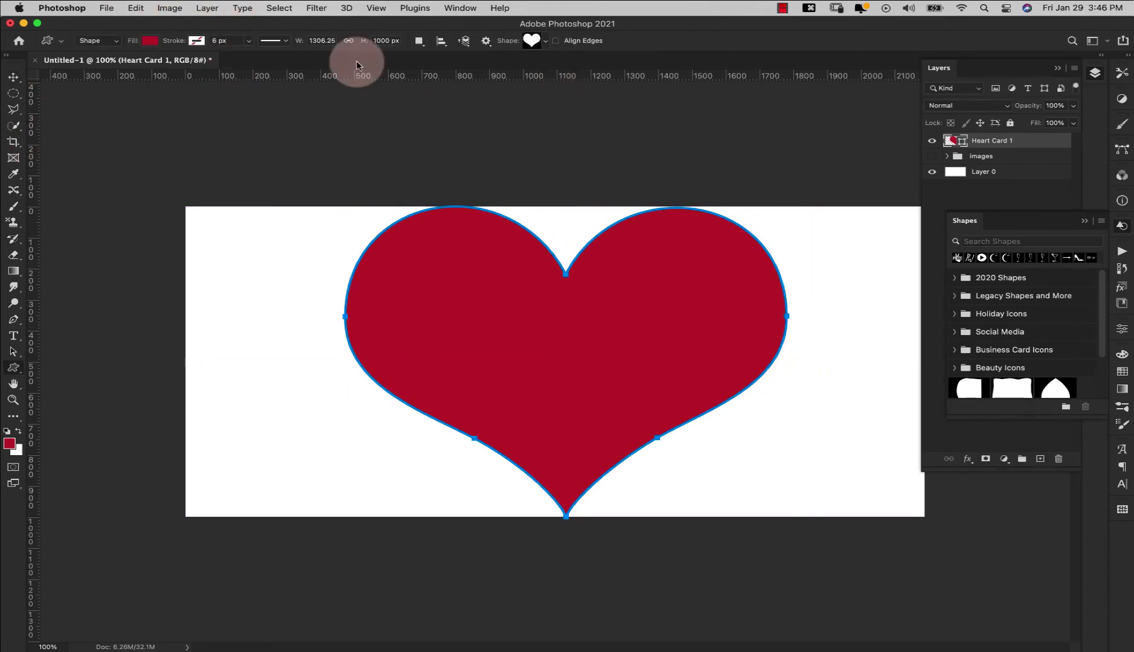
# Set the heart's fill to light grey #b7b7b7, after trying black and grey swatches
pyautogui.click(150, 41)
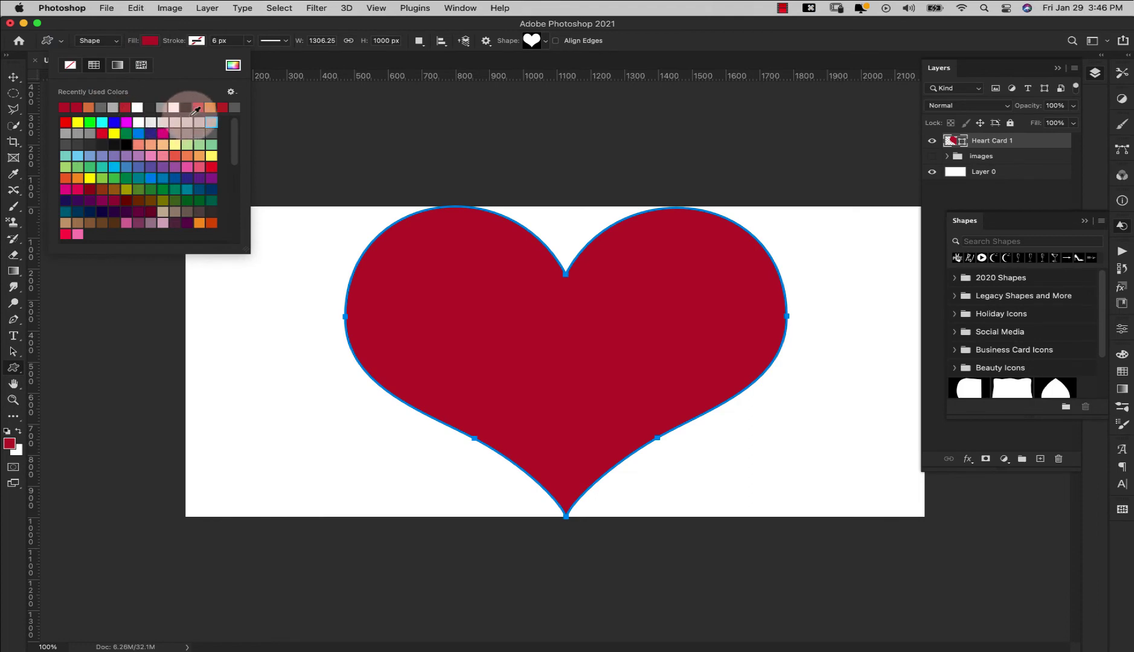
pyautogui.click(189, 104)
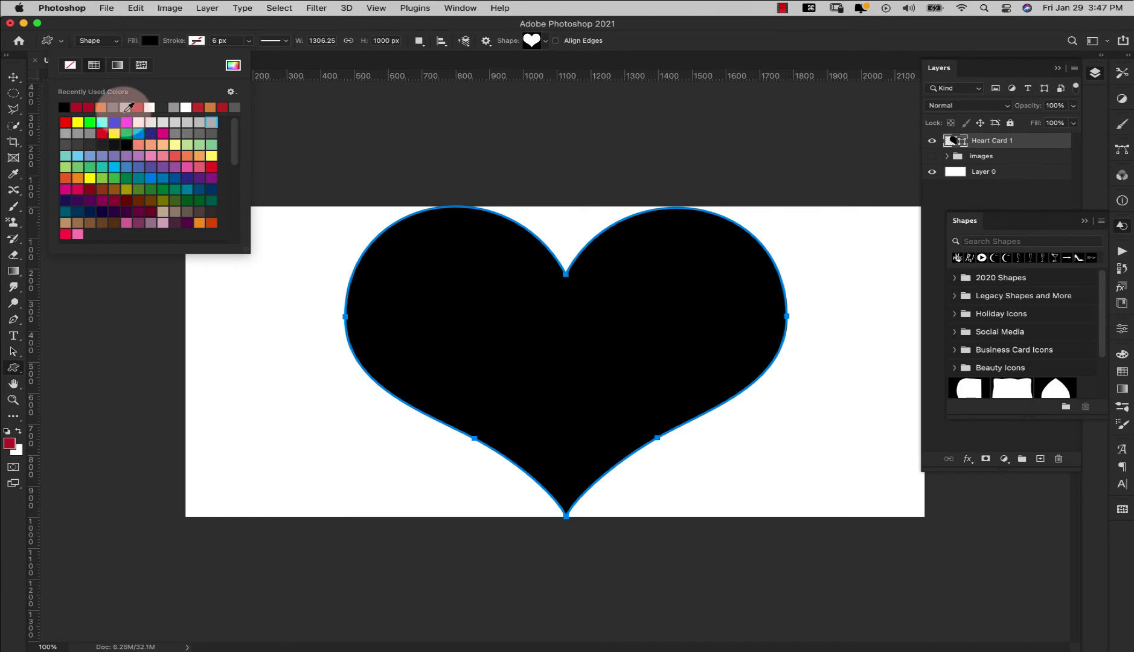
pyautogui.click(125, 107)
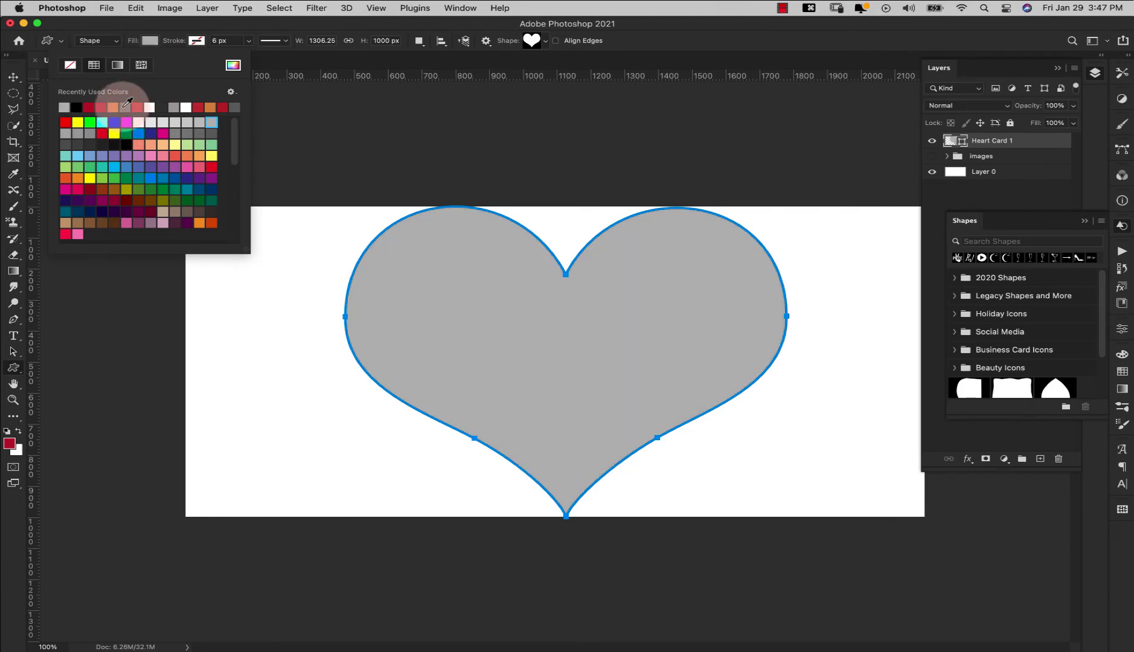
pyautogui.click(233, 64)
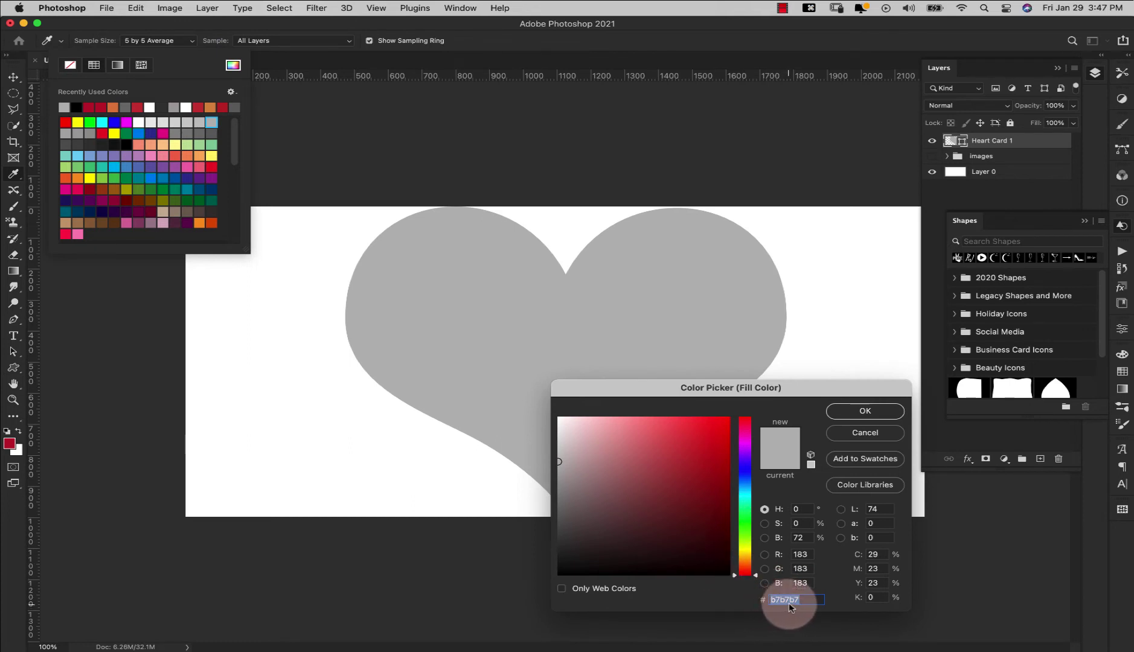
pyautogui.click(865, 410)
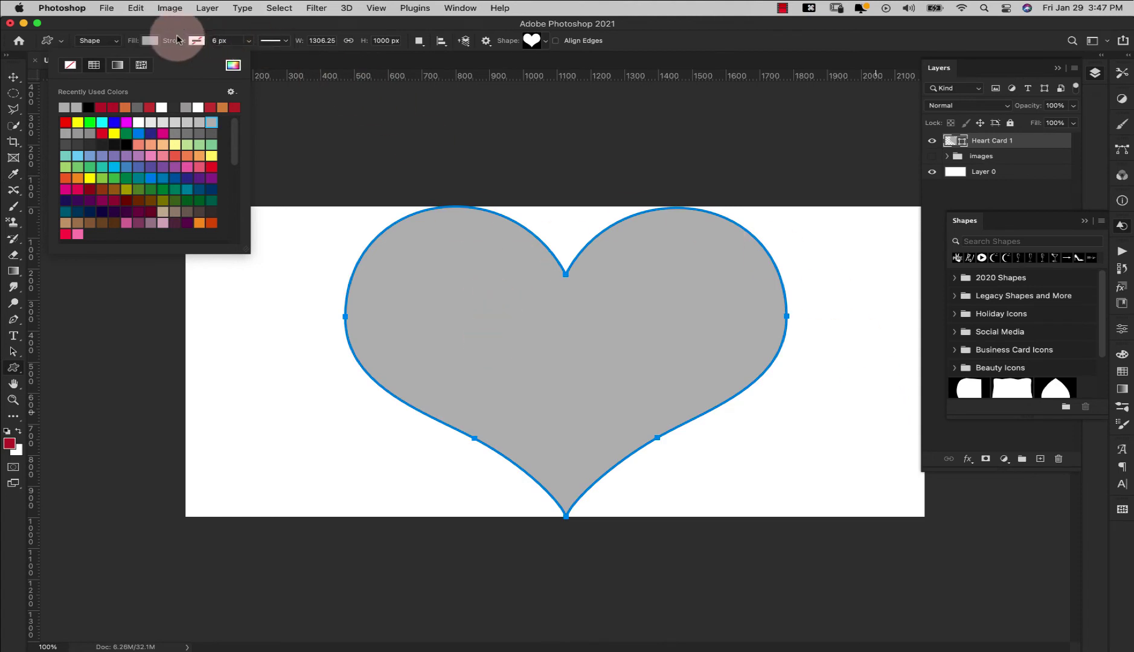
# Set the heart's stroke colour to dark grey #636363
pyautogui.click(199, 41)
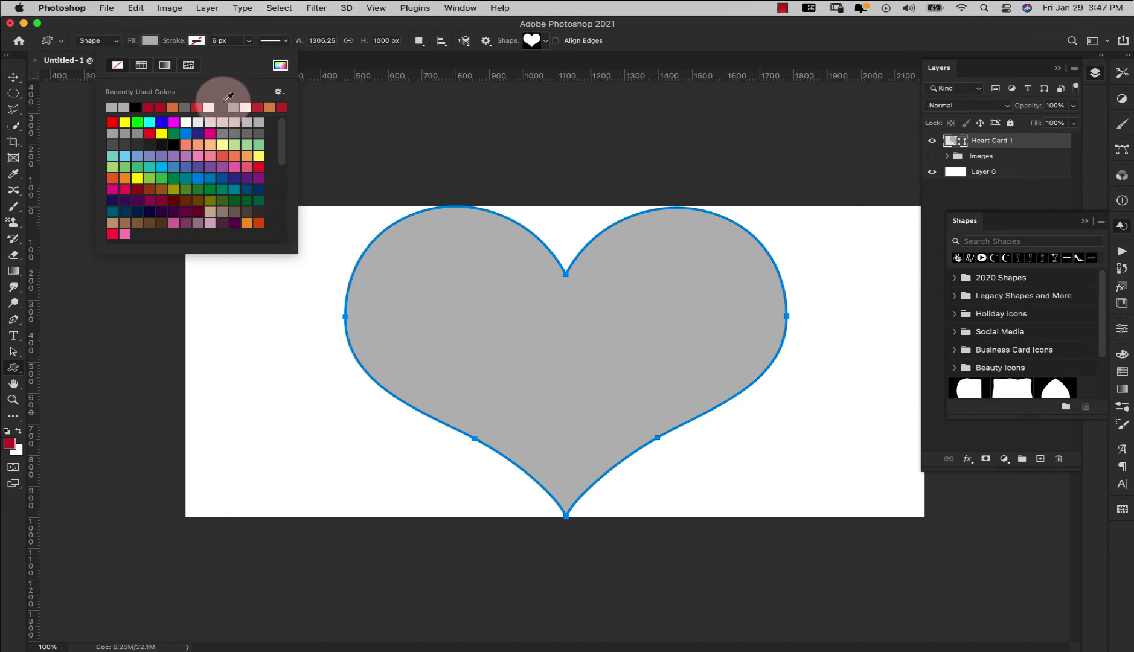
pyautogui.click(258, 132)
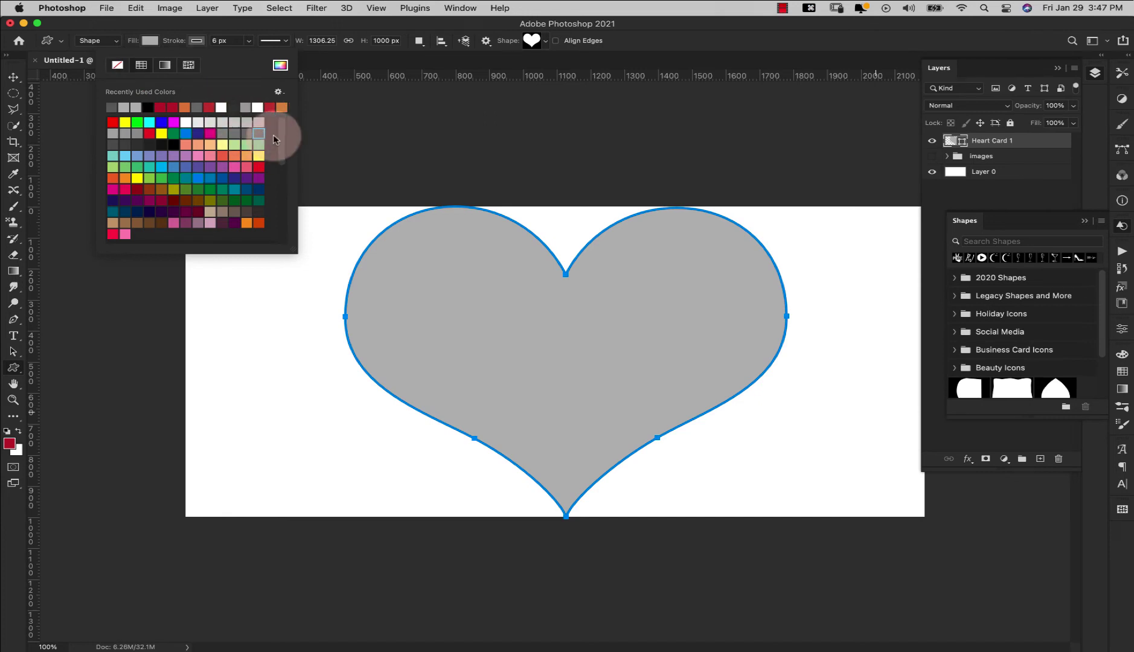
pyautogui.click(281, 66)
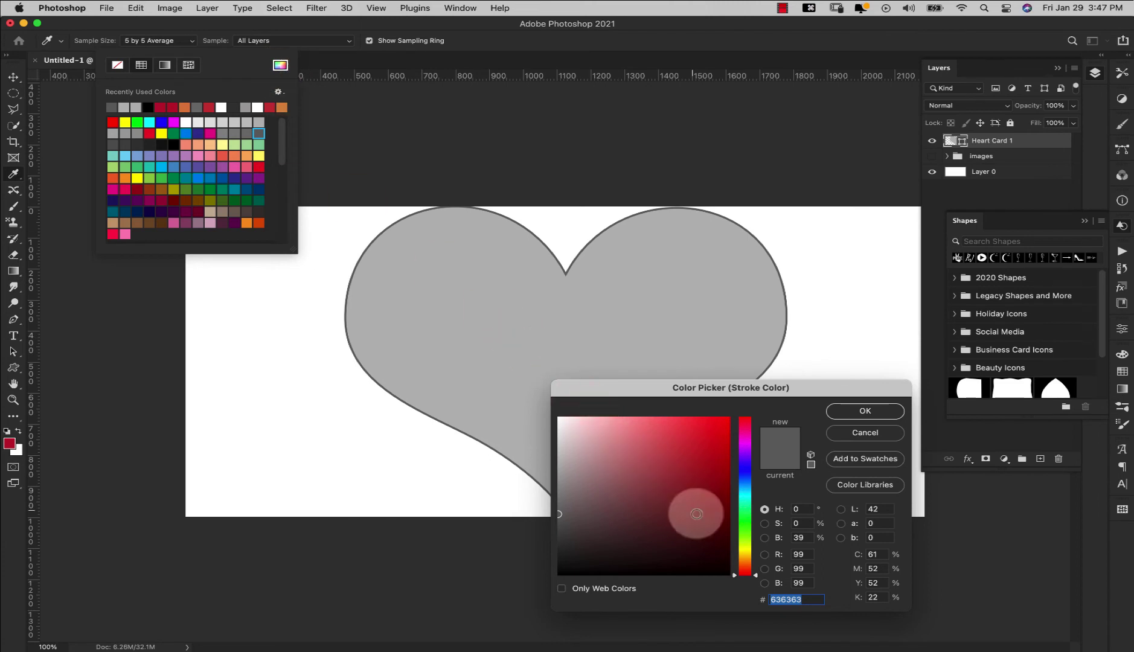
pyautogui.click(866, 411)
# Make the heart's stroke 10 px wide
pyautogui.click(228, 40)
pyautogui.write('10')
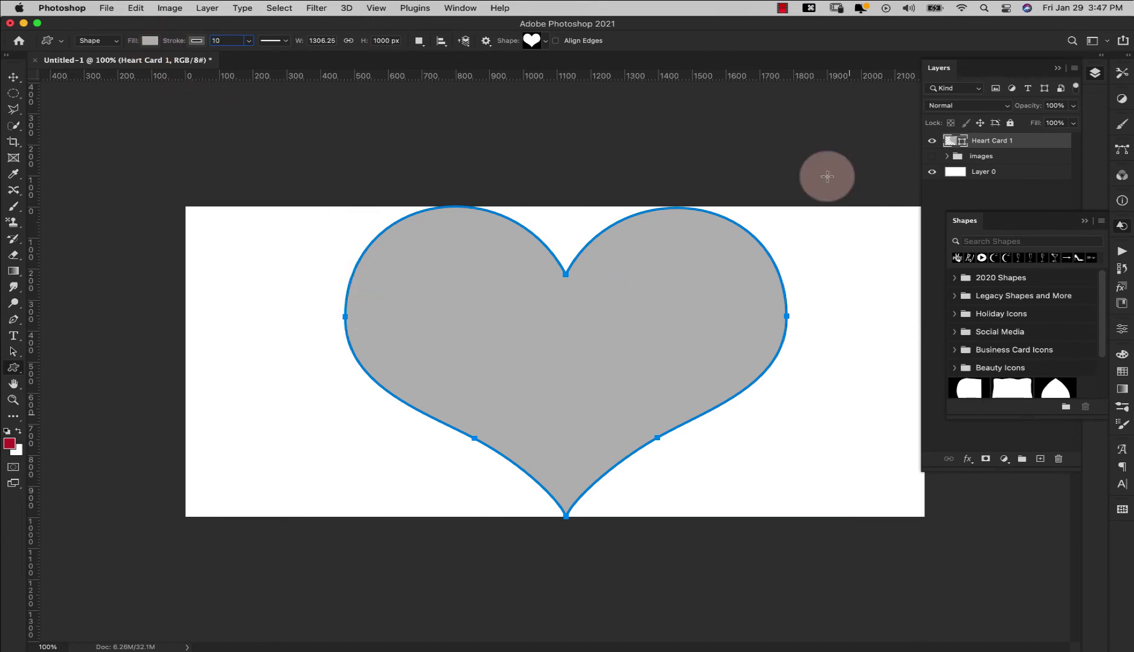
pyautogui.click(996, 157)
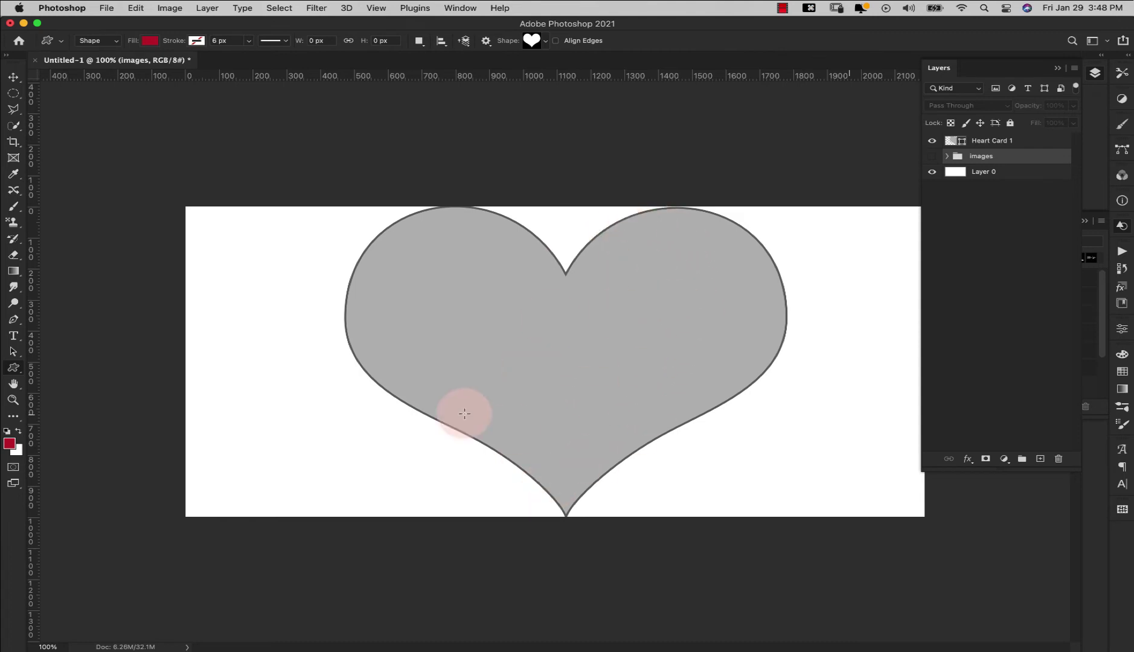
# Select Heart Card 1, squash the heart slightly from the top, and deselect the layer
pyautogui.click(135, 8)
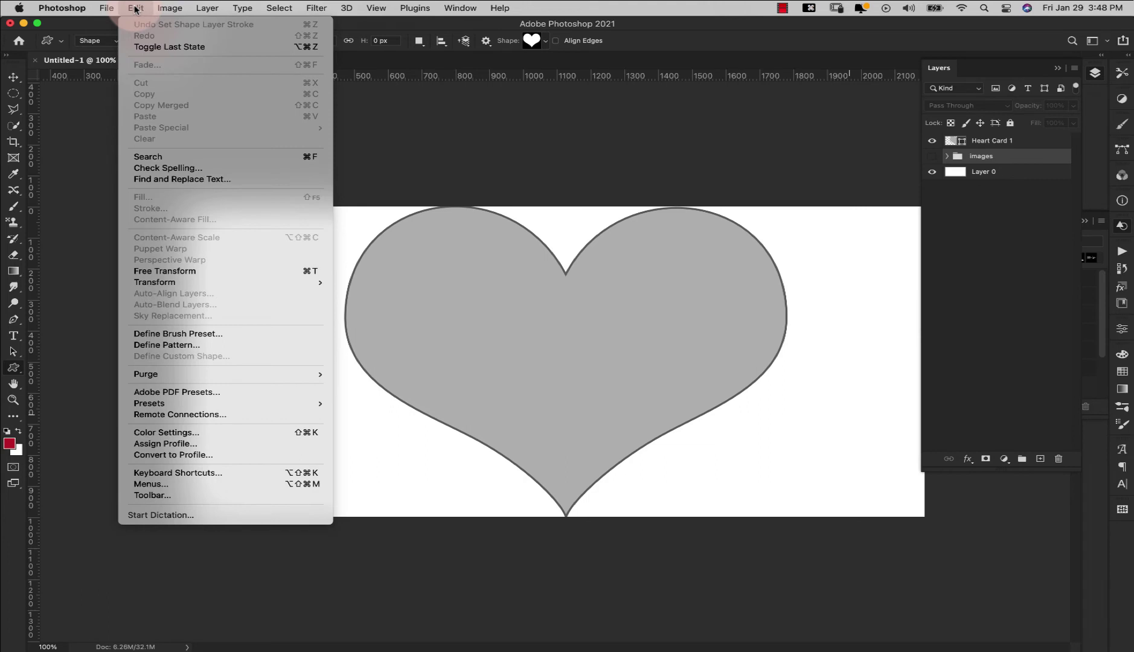
pyautogui.click(992, 263)
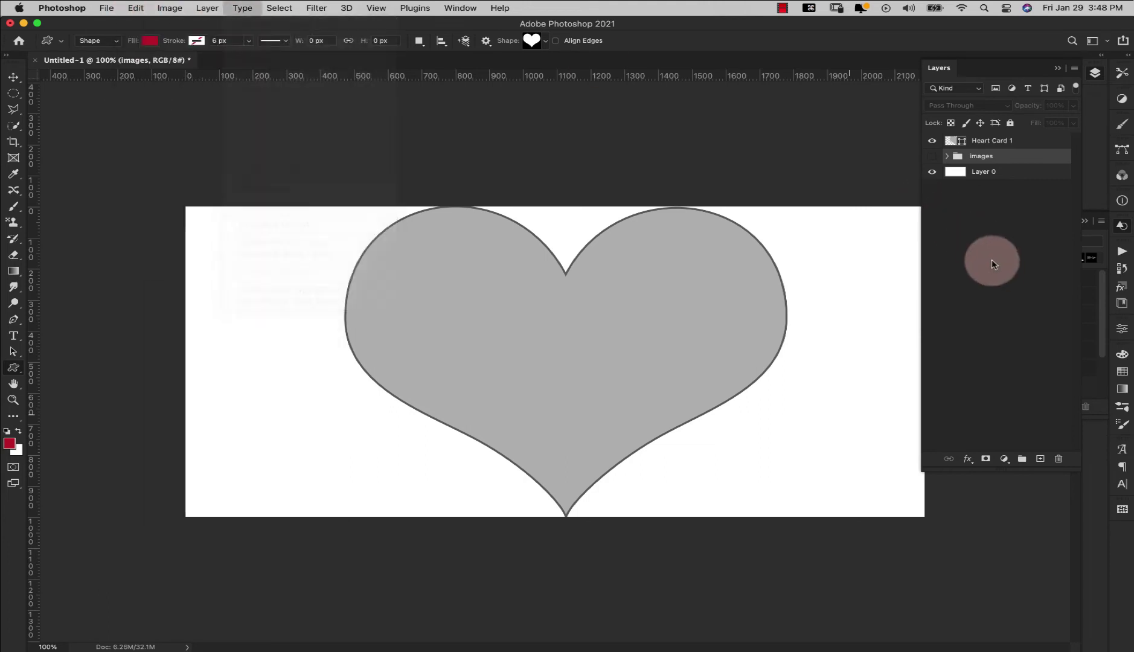
pyautogui.click(994, 141)
pyautogui.press('v')
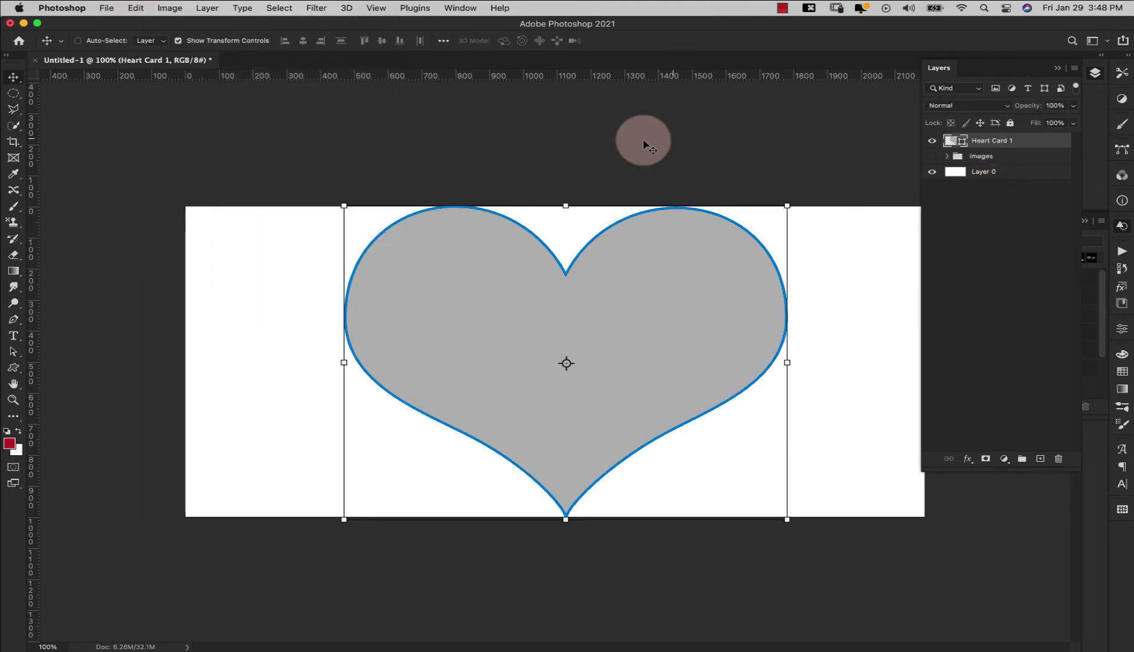
pyautogui.moveTo(568, 204); pyautogui.dragTo(568, 210)
pyautogui.press('Return')
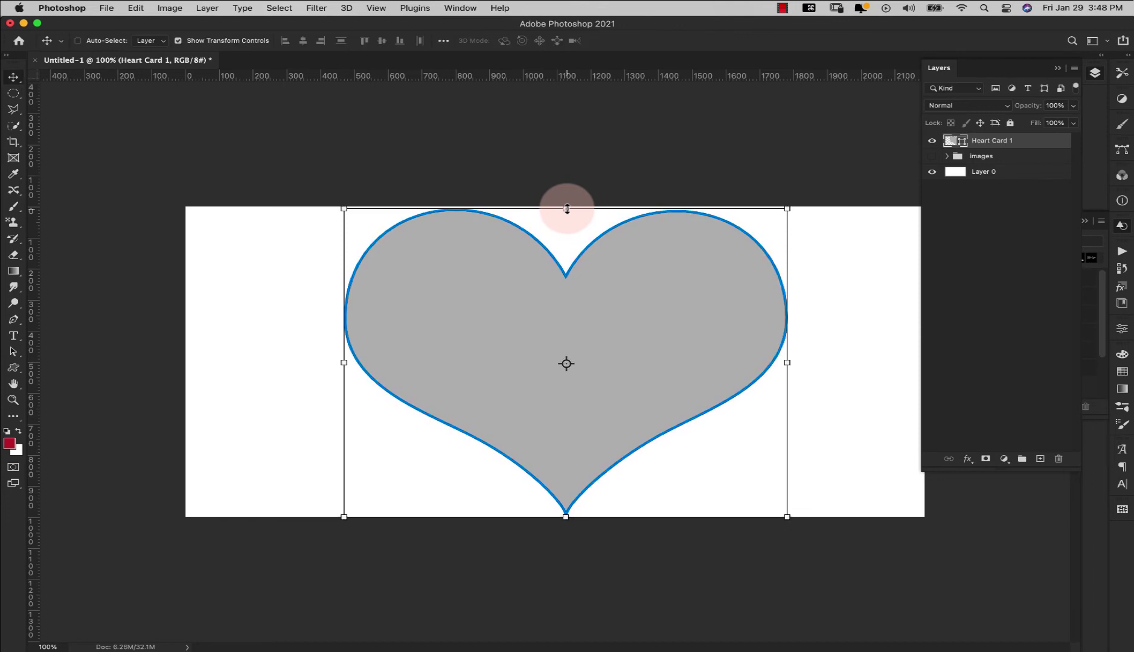
pyautogui.click(973, 279)
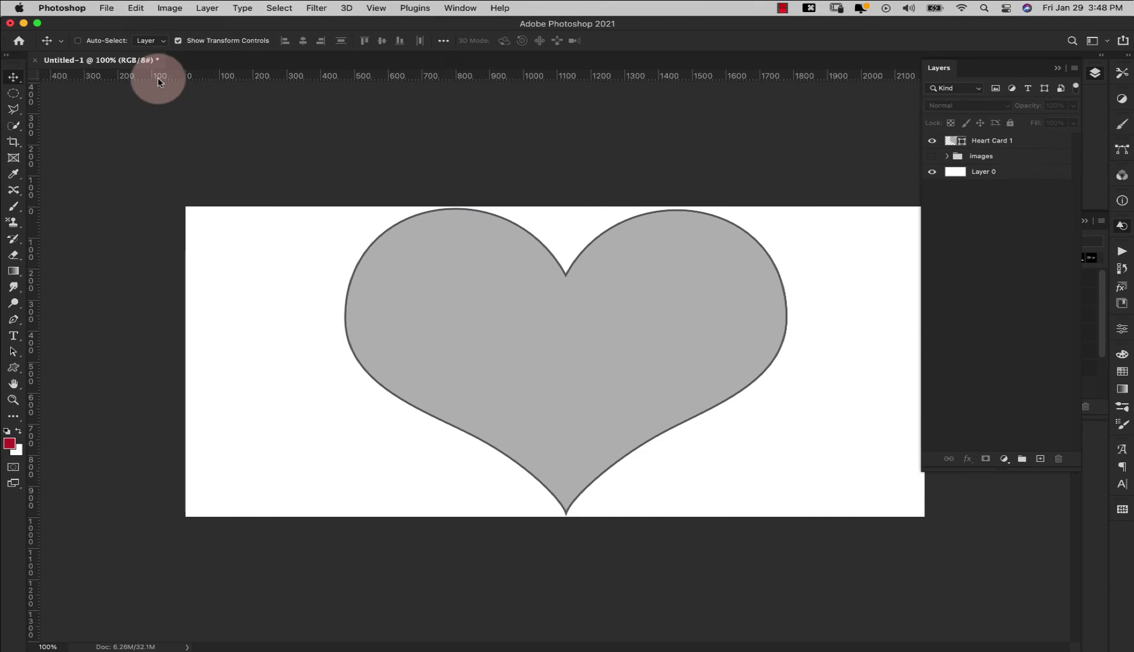
pyautogui.click(133, 8)
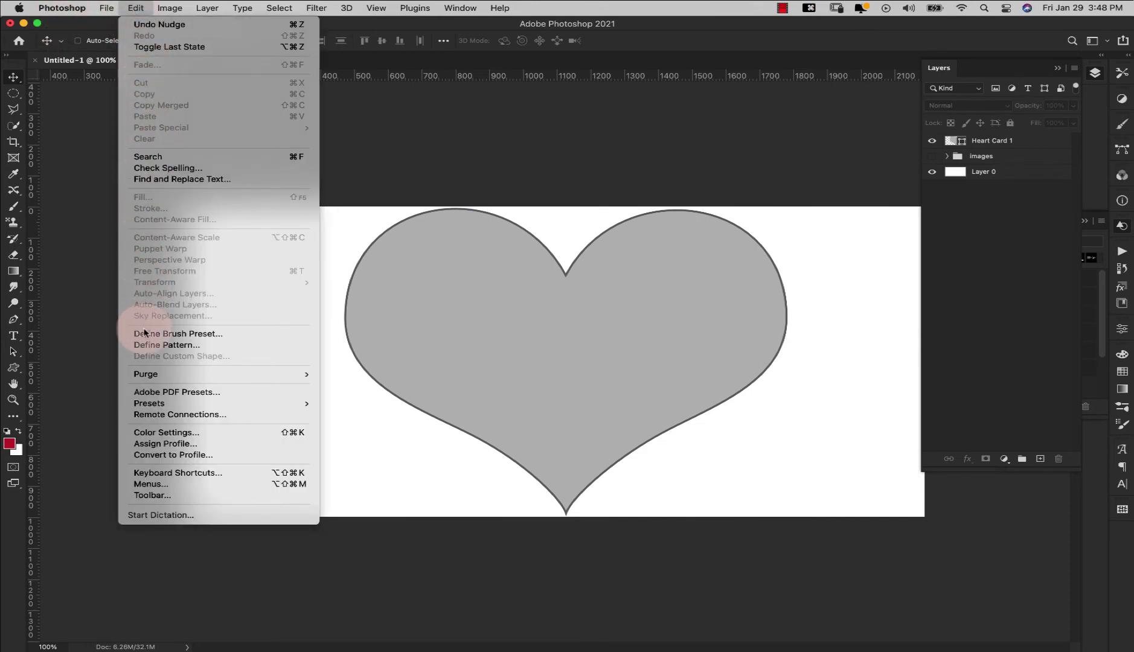
# Define the heart as the 1313 px brush preset Sampled Brush 2656 and show Brush Settings
pyautogui.click(169, 333)
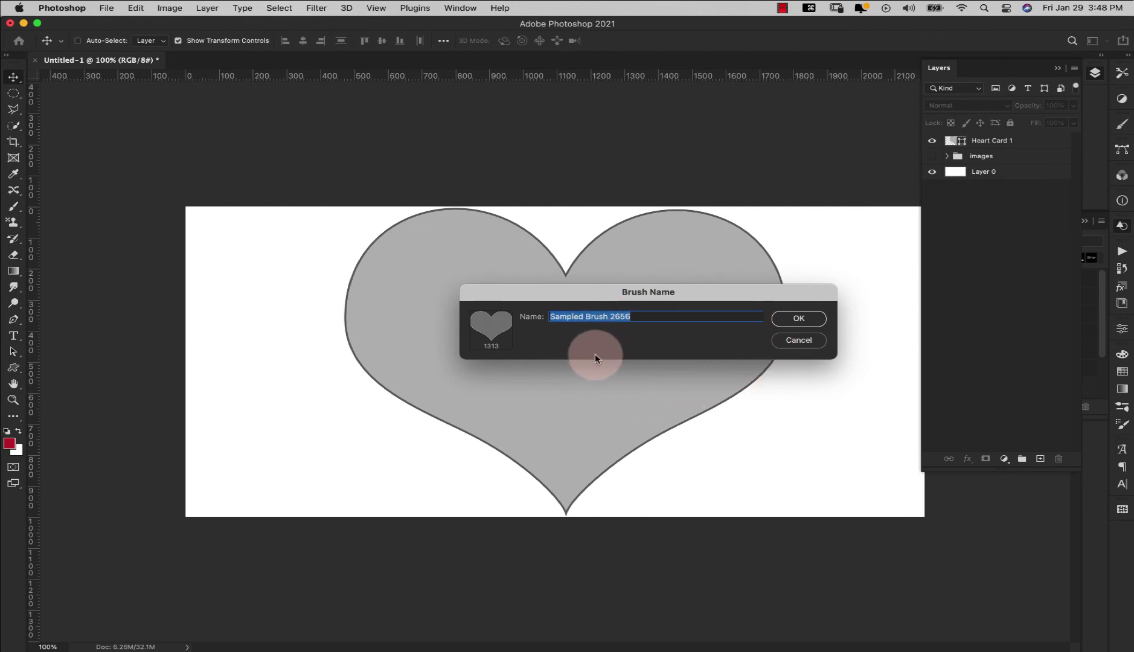
pyautogui.click(818, 319)
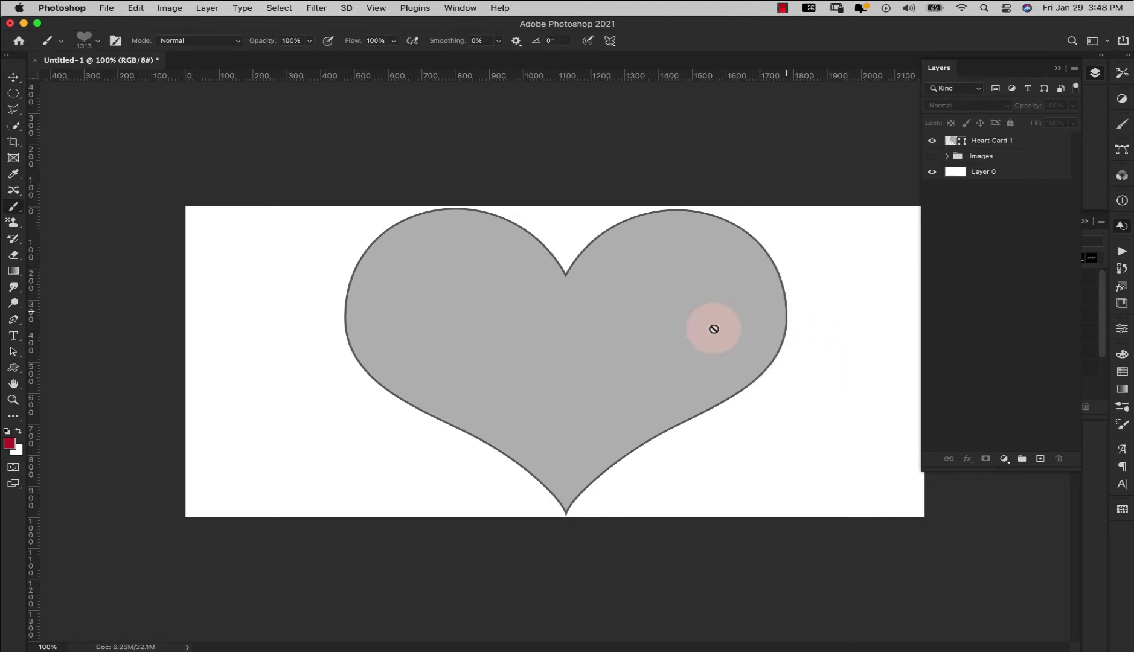
pyautogui.click(1122, 425)
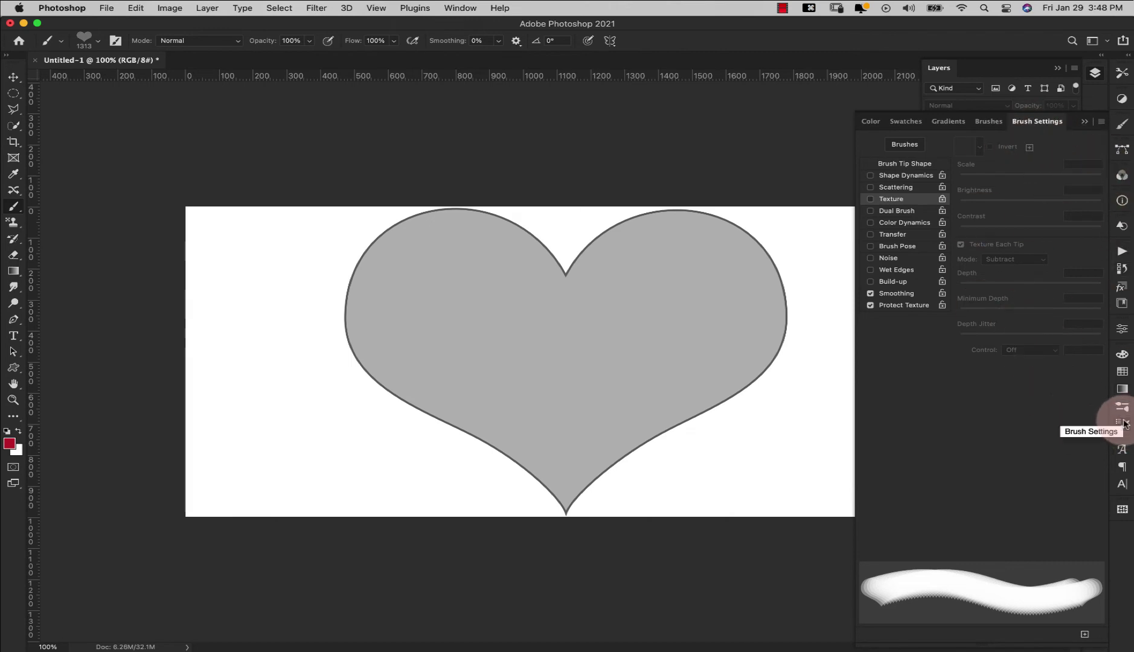
pyautogui.click(461, 8)
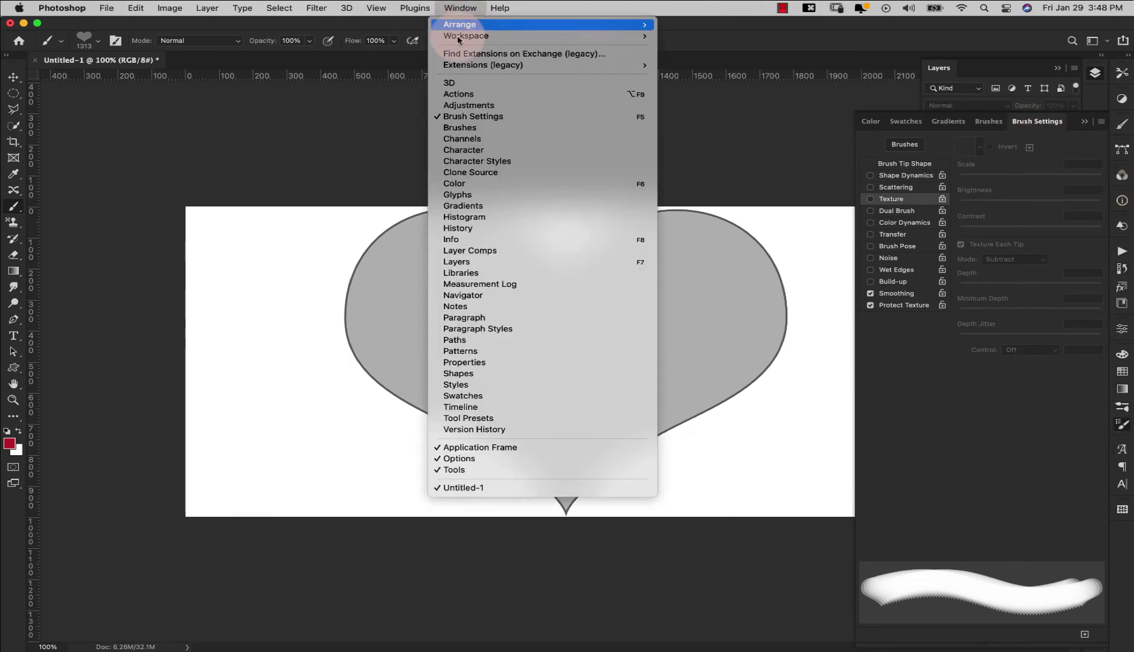
pyautogui.click(989, 472)
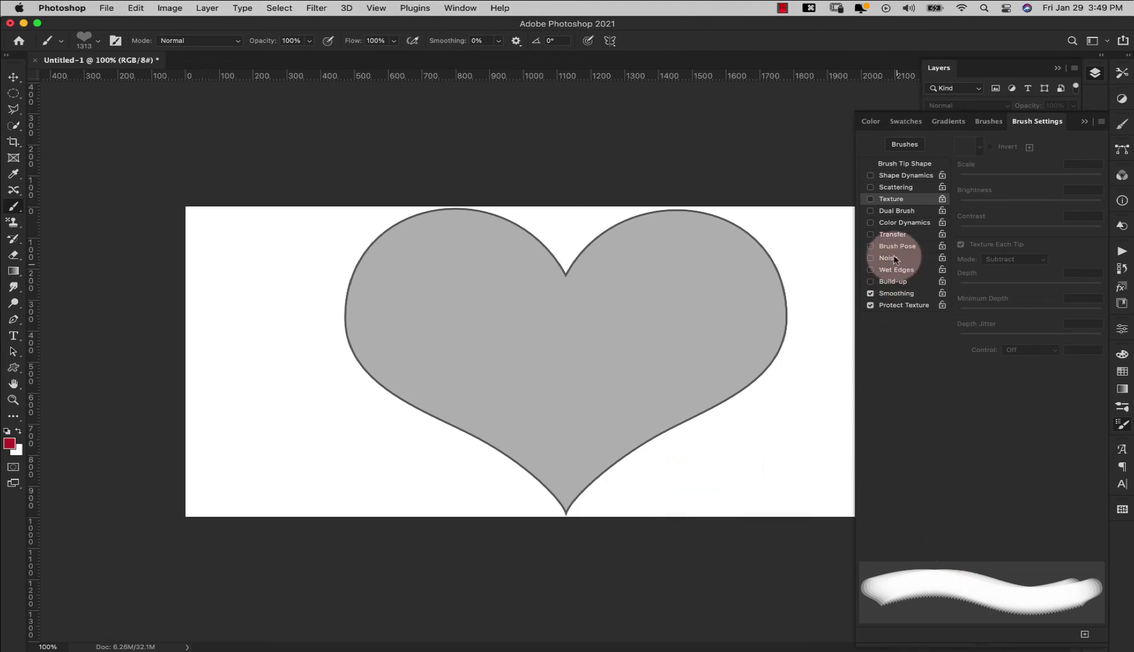
# In Brush Tip Shape set size 100 px and spacing 201%, then enable Shape Dynamics
pyautogui.click(898, 167)
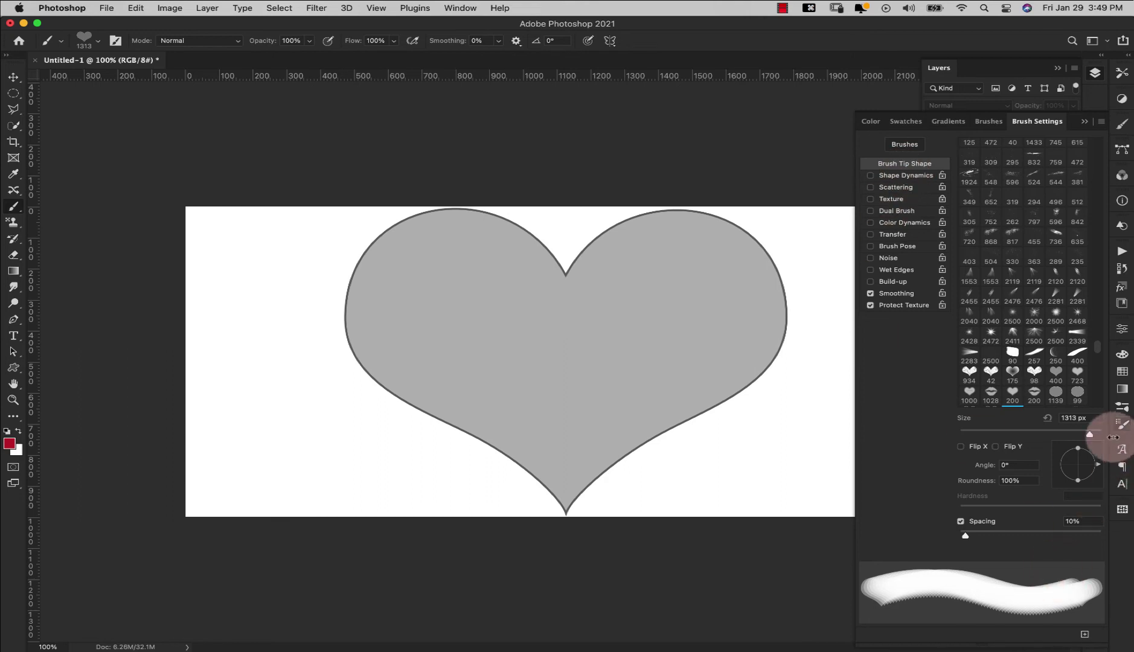
pyautogui.moveTo(1089, 434); pyautogui.dragTo(1032, 435)
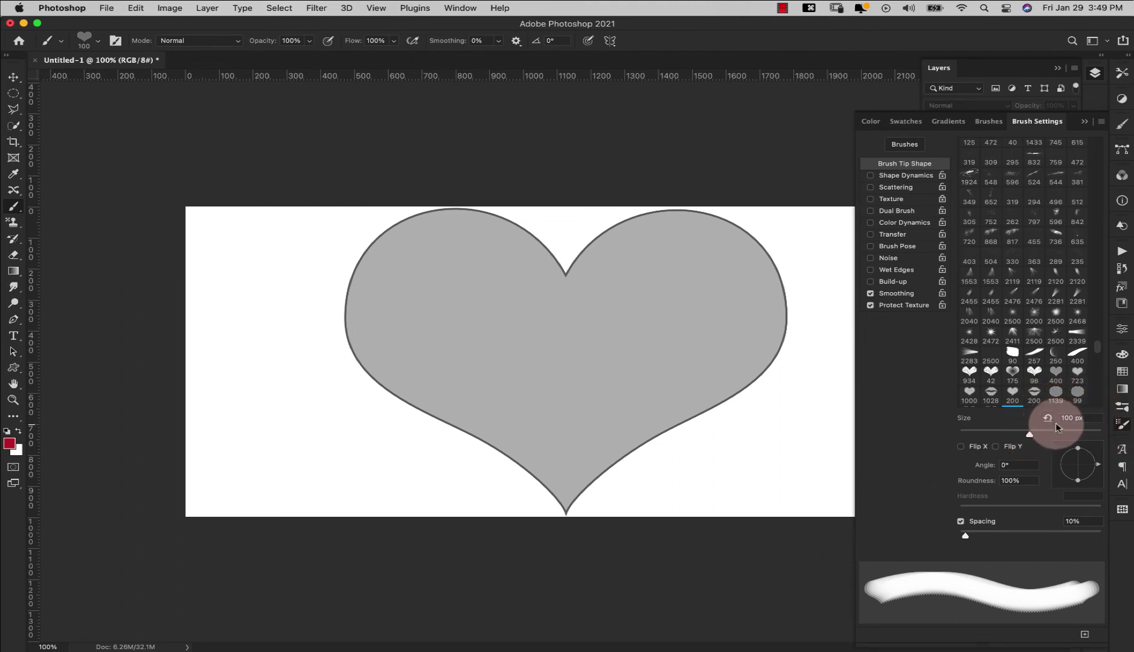
pyautogui.moveTo(966, 538); pyautogui.dragTo(1066, 539)
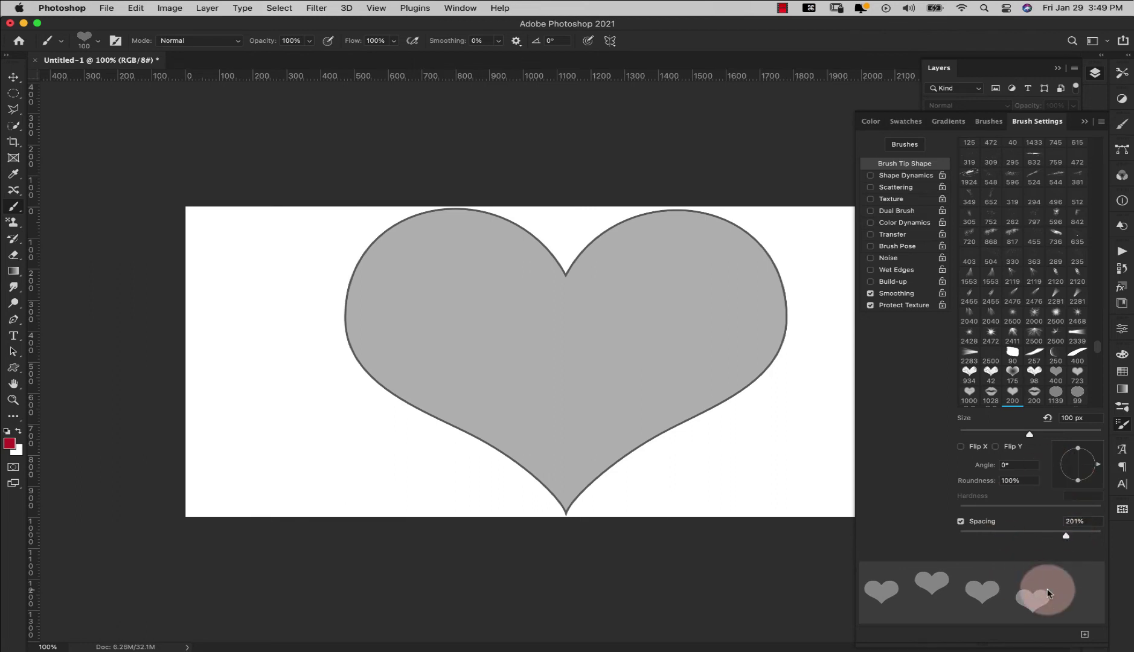
pyautogui.click(898, 176)
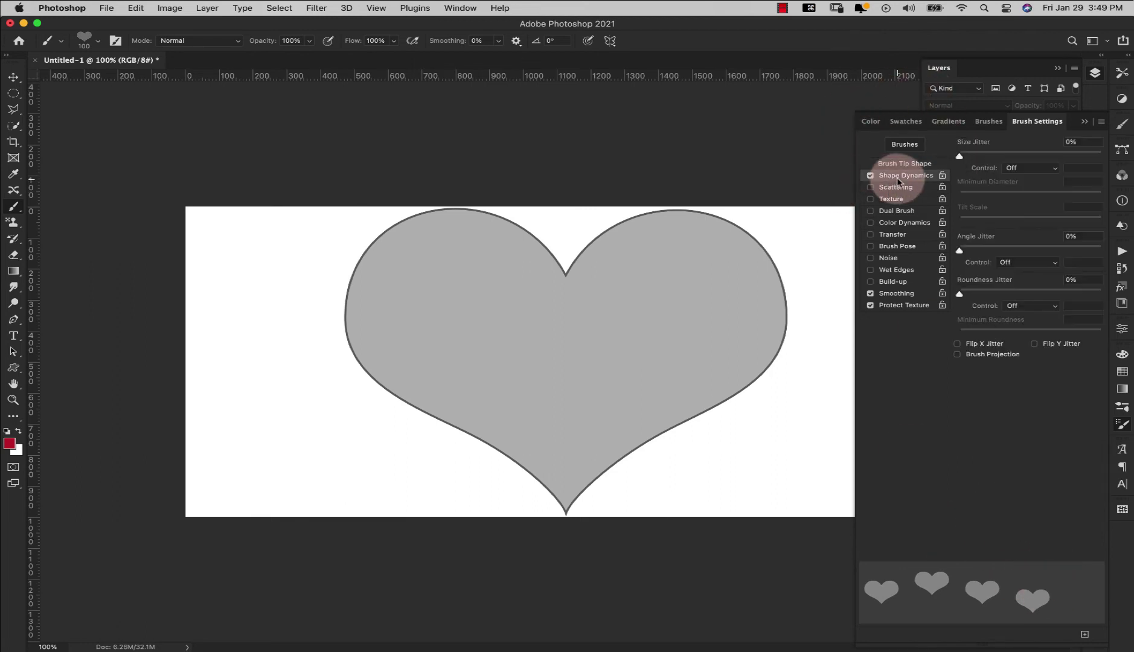
# Give the heart brush 50% size jitter, 20% angle jitter, and Scattering at 557% with count 2
pyautogui.moveTo(962, 156); pyautogui.dragTo(1031, 159)
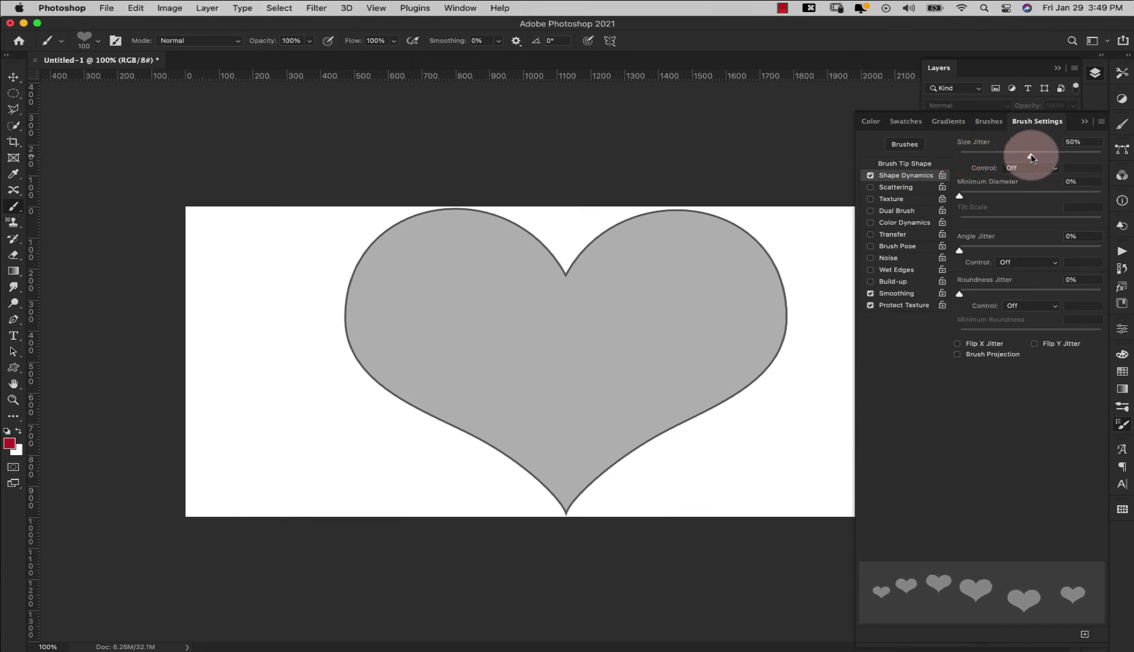
pyautogui.moveTo(959, 250); pyautogui.dragTo(969, 253)
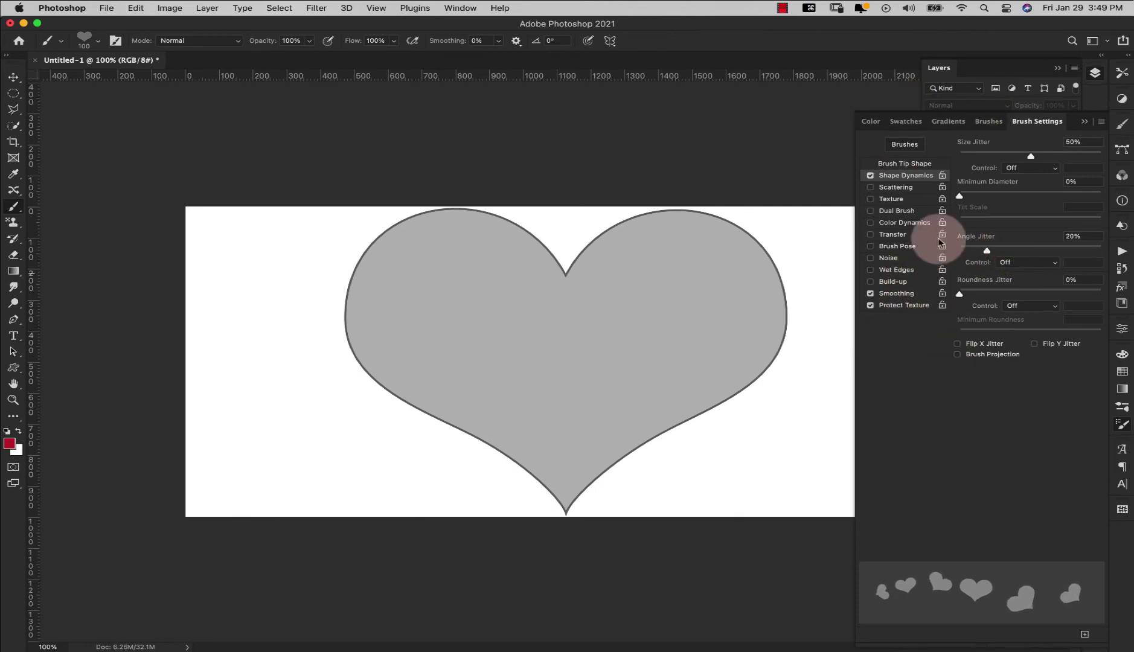
pyautogui.click(904, 188)
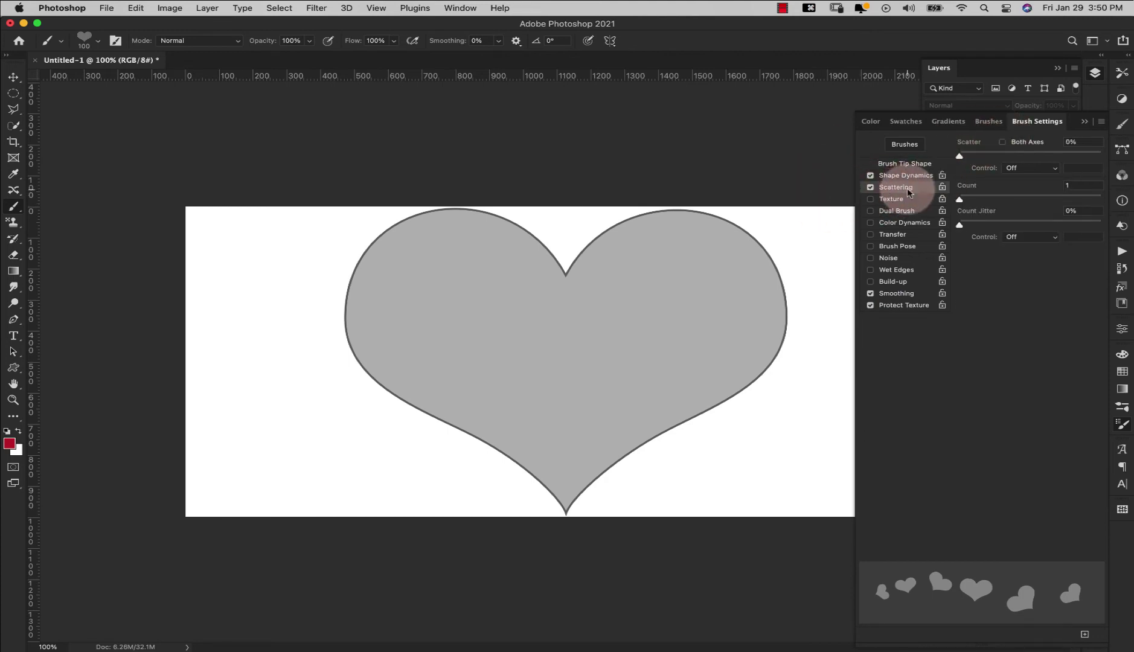
pyautogui.moveTo(962, 158); pyautogui.dragTo(1035, 163)
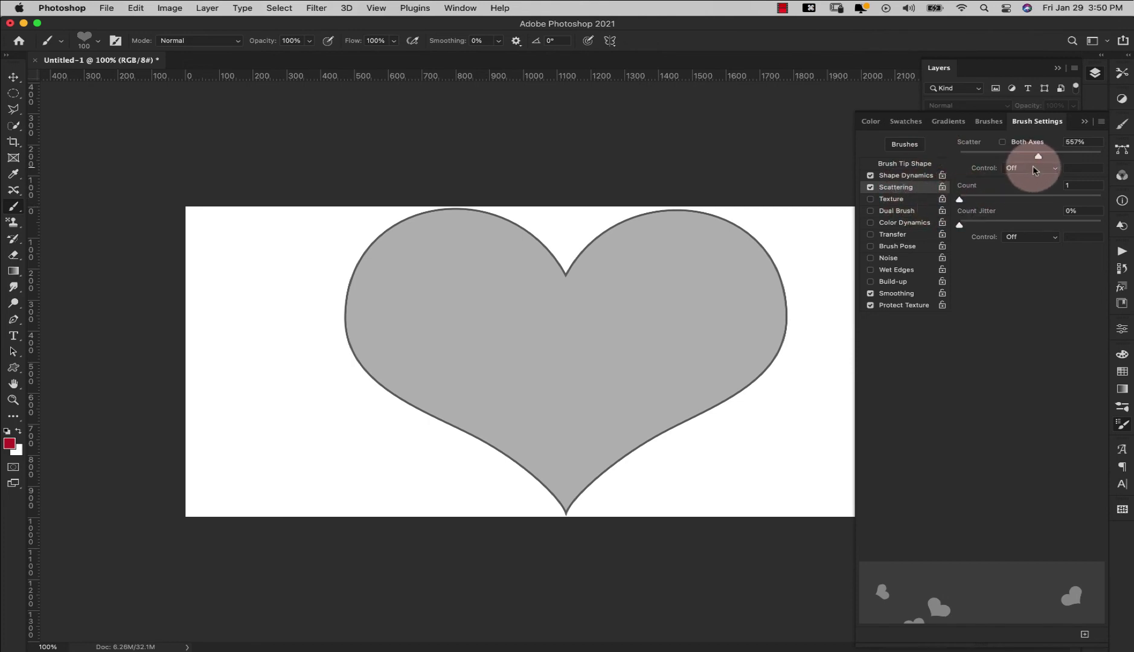
pyautogui.moveTo(960, 199); pyautogui.dragTo(965, 201)
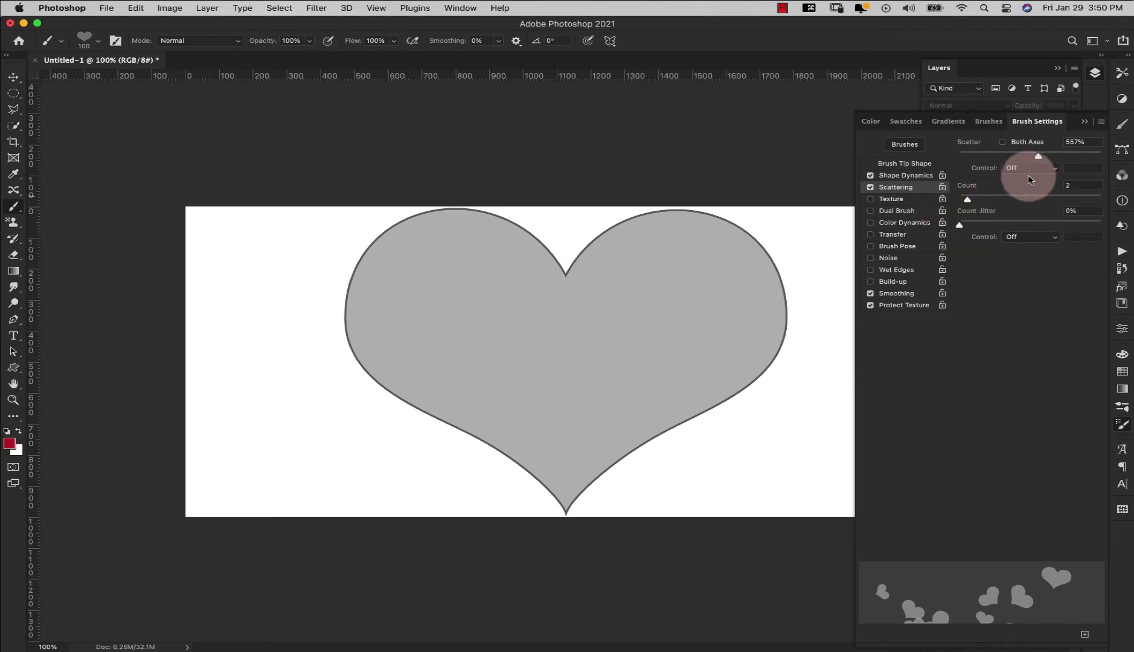
# Set the Size Jitter control to pen input in Shape Dynamics
pyautogui.click(919, 177)
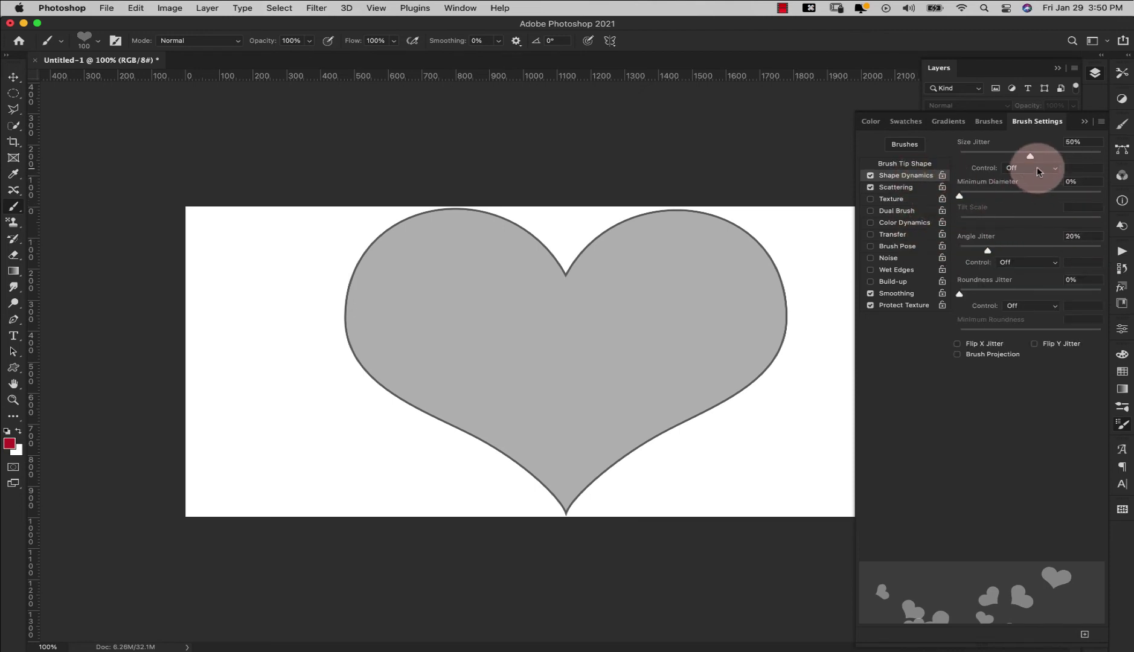
pyautogui.click(1037, 167)
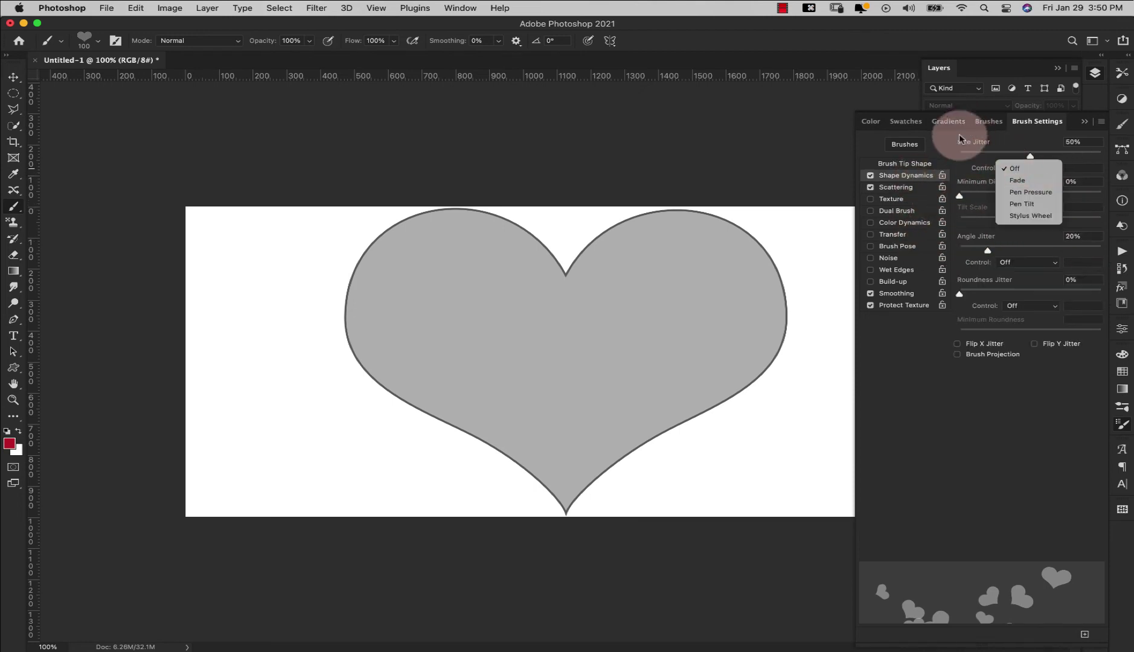
pyautogui.click(1021, 192)
pyautogui.click(899, 187)
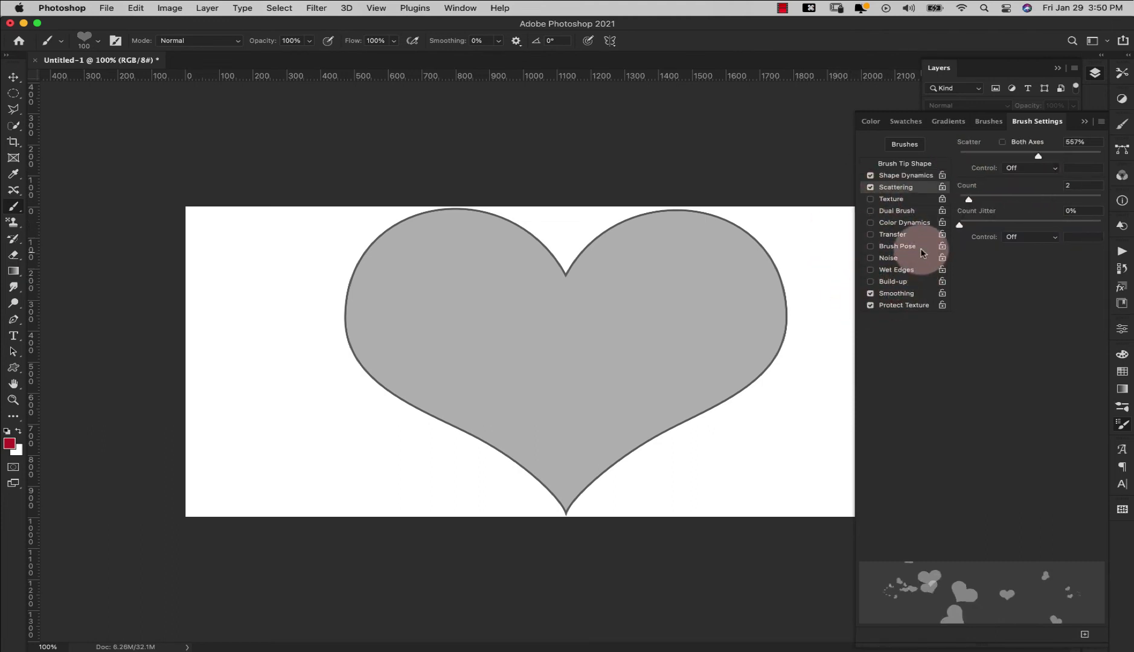
# Enable Transfer with Opacity Jitter and Flow Jitter both at 75%
pyautogui.click(873, 235)
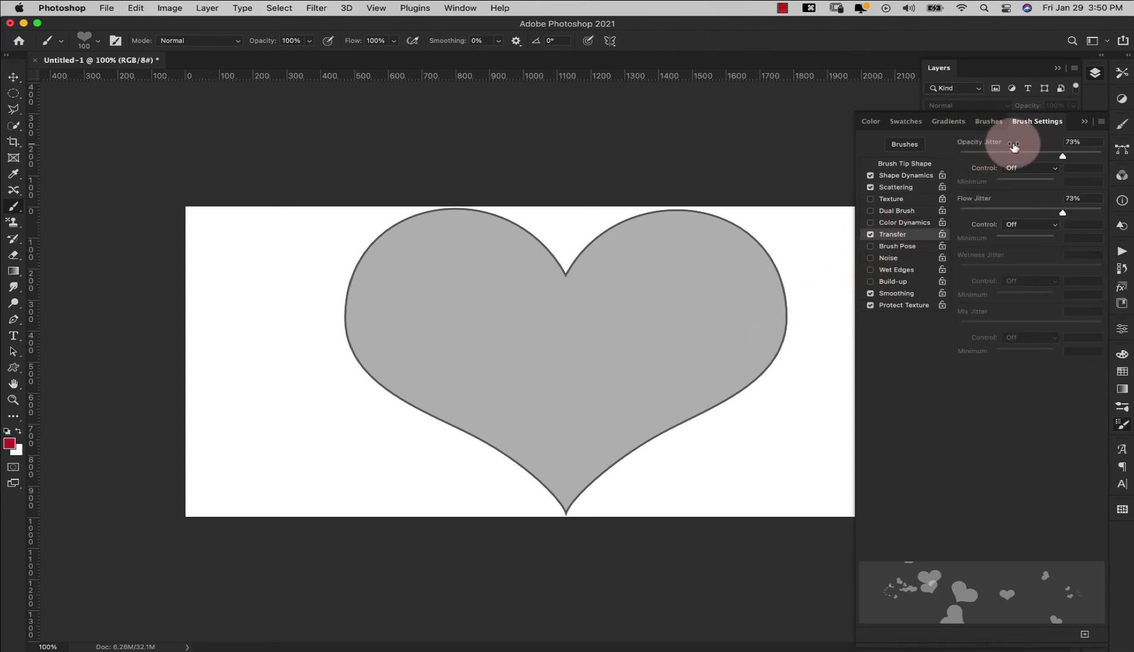
pyautogui.moveTo(1064, 159); pyautogui.dragTo(1065, 159)
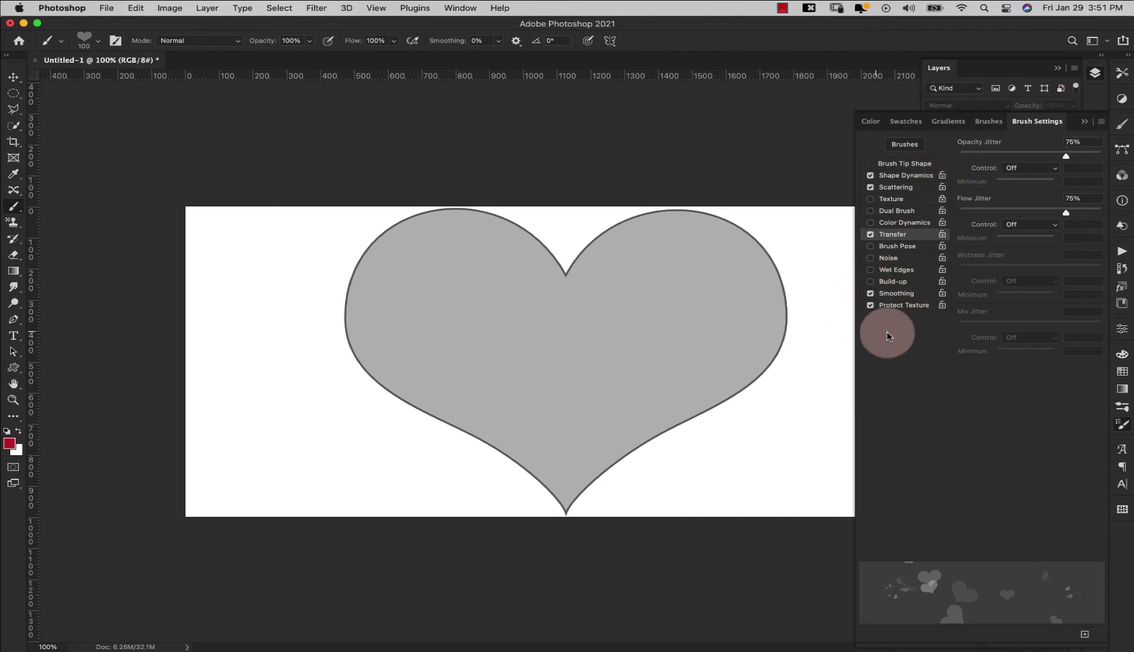
pyautogui.click(1101, 121)
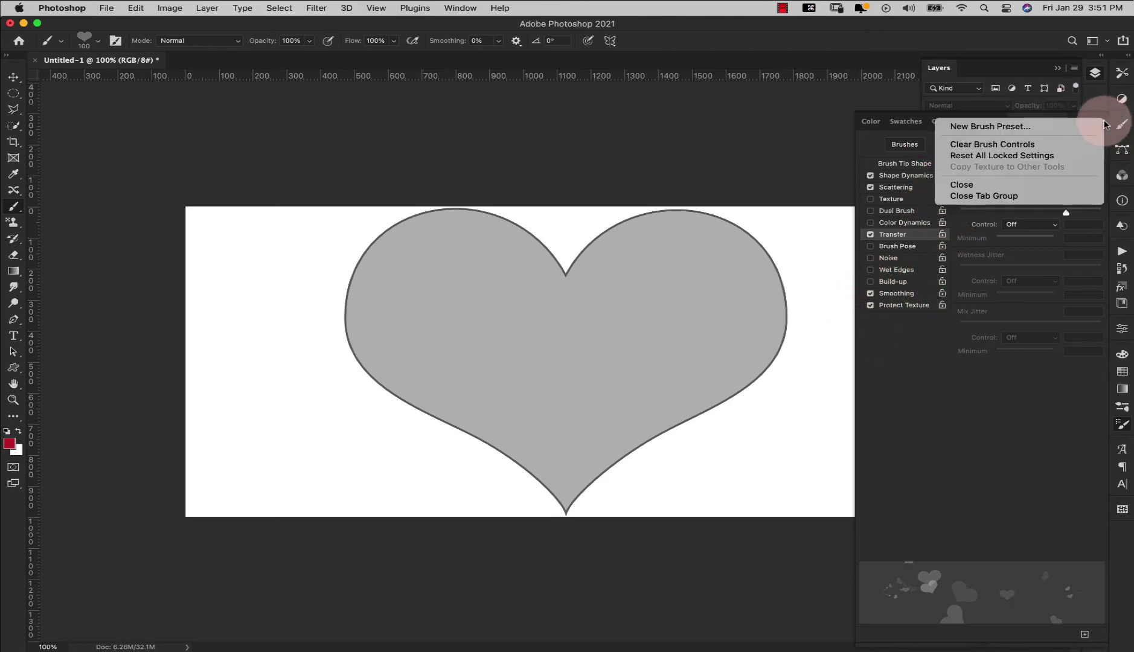
# Save the brush as new preset 'HEART BOKEH' and collapse the Brush Settings panel
pyautogui.click(1043, 124)
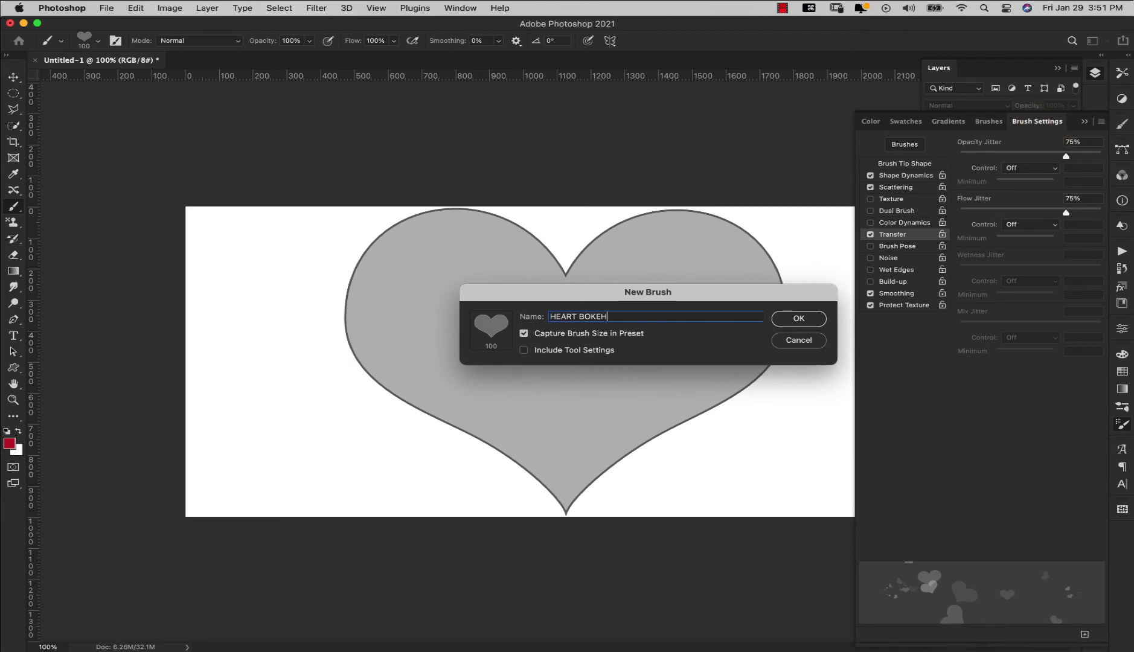
pyautogui.click(799, 318)
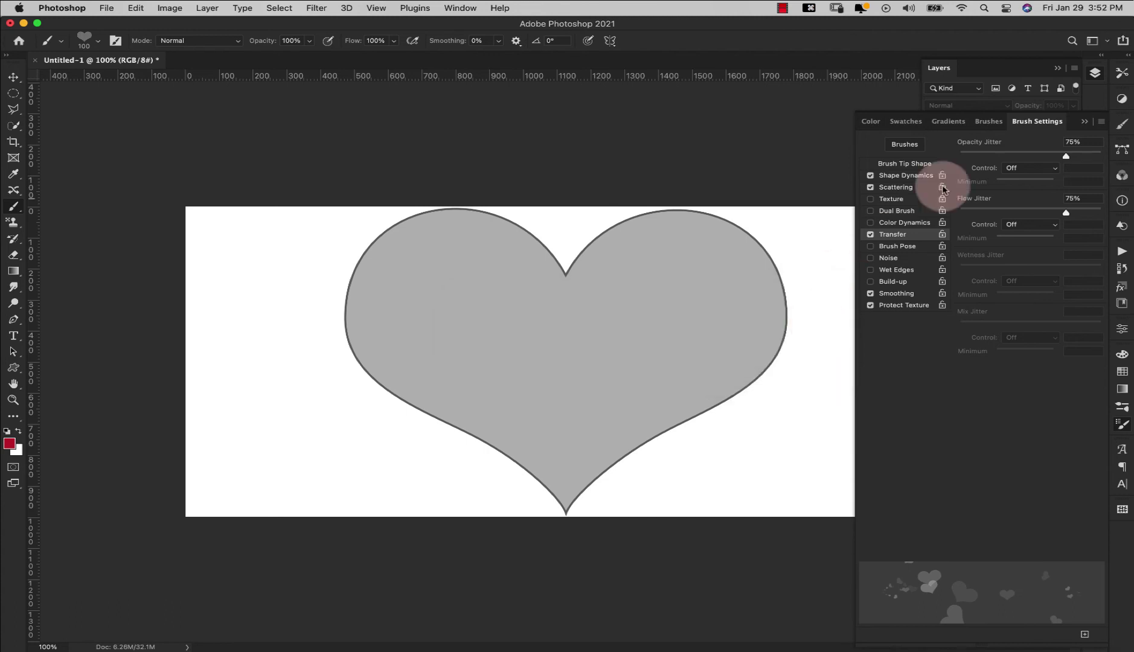
pyautogui.click(1085, 121)
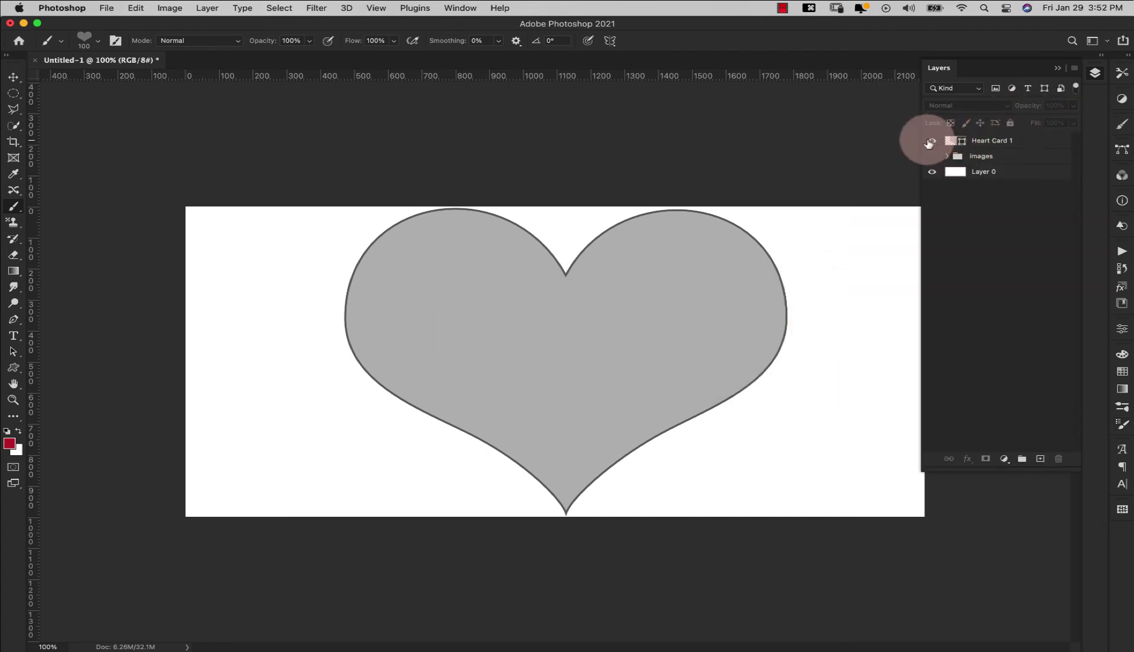
# Hide Heart Card 1 and paint scattered pink hearts on a new Layer 1
pyautogui.click(986, 144)
pyautogui.click(932, 140)
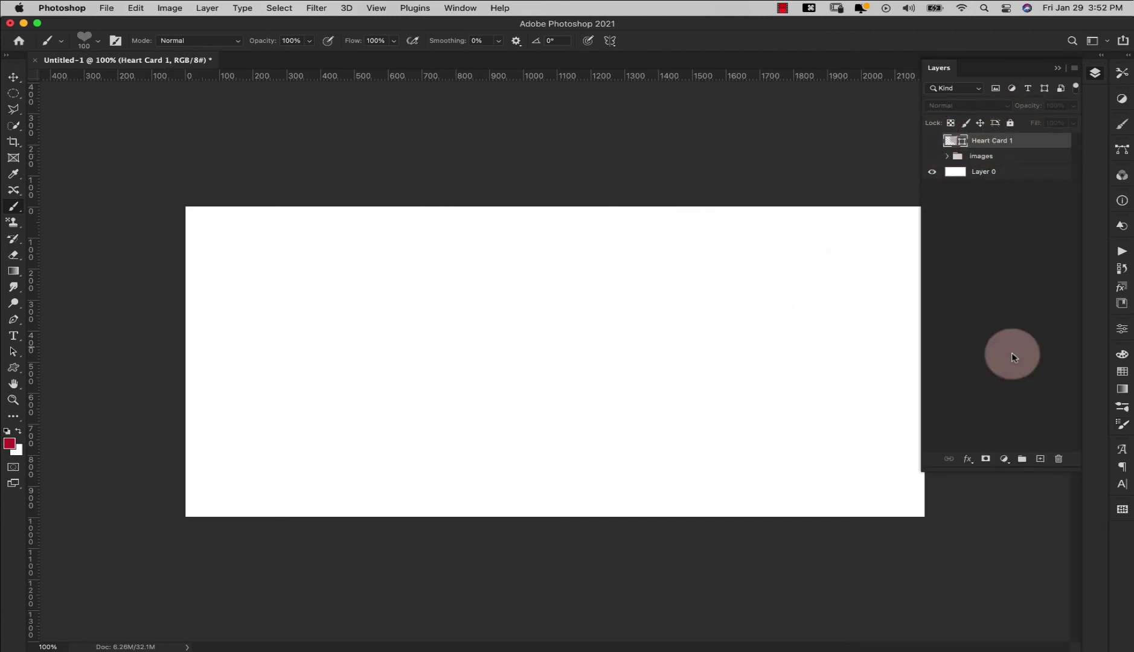
pyautogui.click(1040, 459)
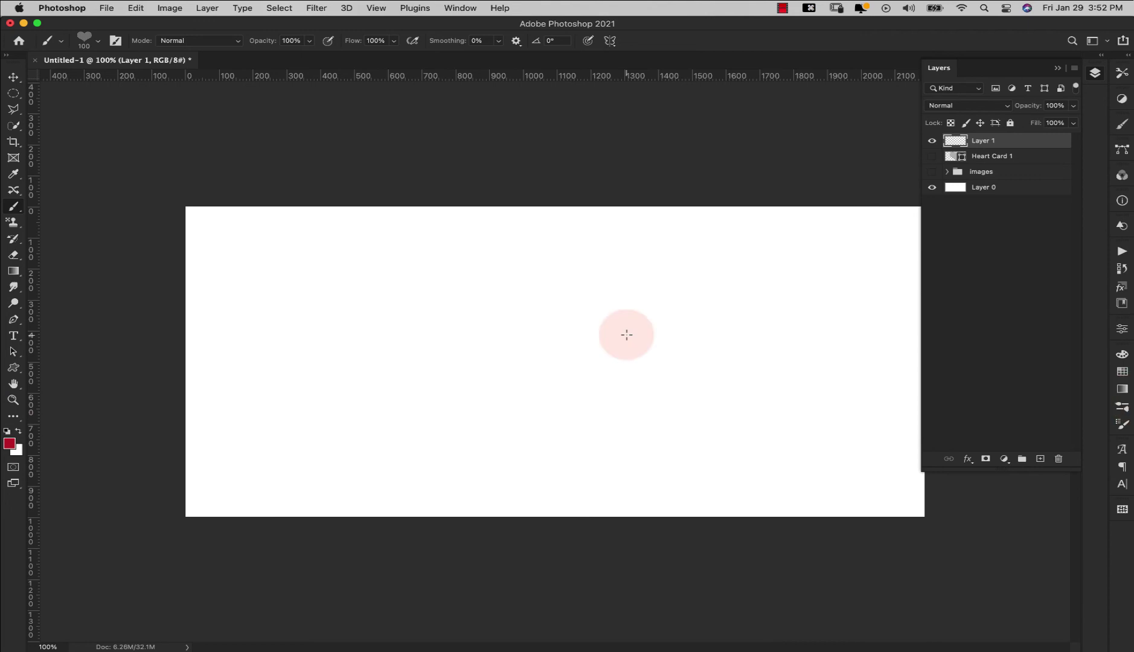
pyautogui.moveTo(522, 323)
pyautogui.mouseDown()
pyautogui.moveTo(602, 322)
pyautogui.moveTo(703, 447)
pyautogui.moveTo(729, 454)
pyautogui.mouseUp()
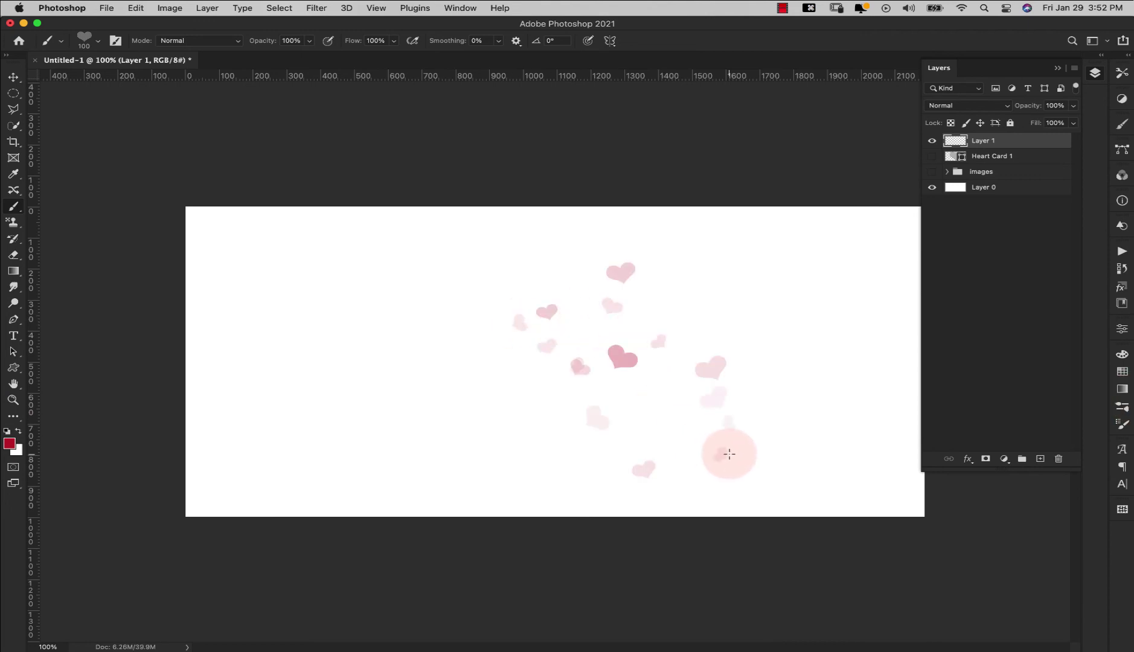
pyautogui.moveTo(245, 250)
pyautogui.mouseDown()
pyautogui.moveTo(255, 312)
pyautogui.moveTo(399, 344)
pyautogui.moveTo(480, 397)
pyautogui.moveTo(605, 438)
pyautogui.mouseUp()
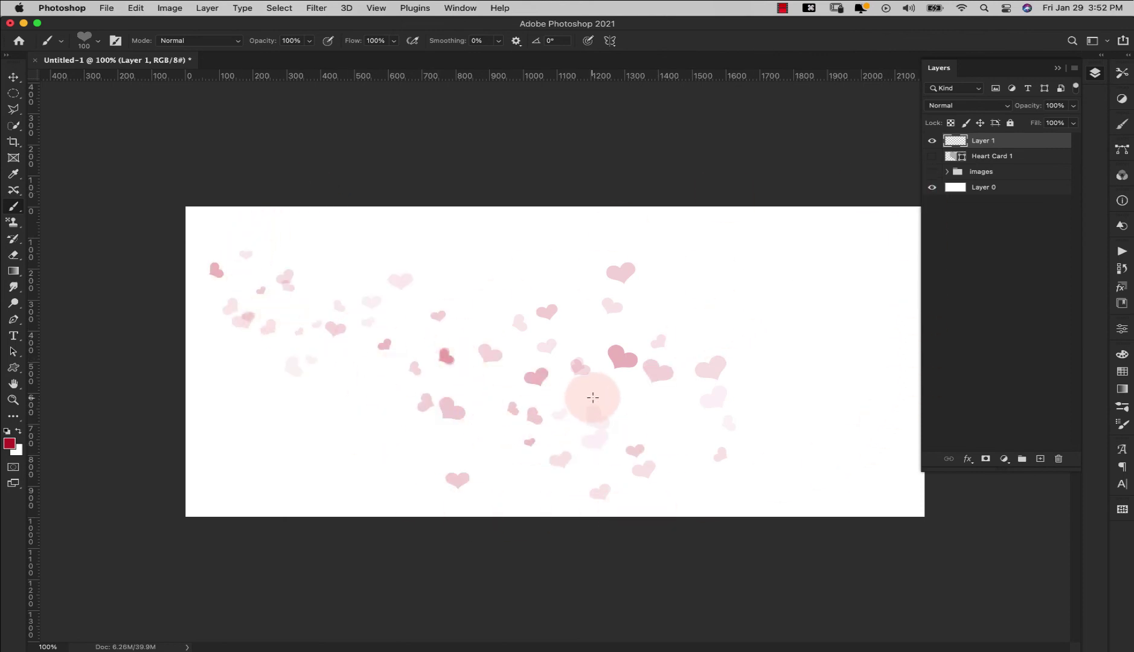
# Show and expand the images group, and undo both painted heart strokes
pyautogui.click(933, 173)
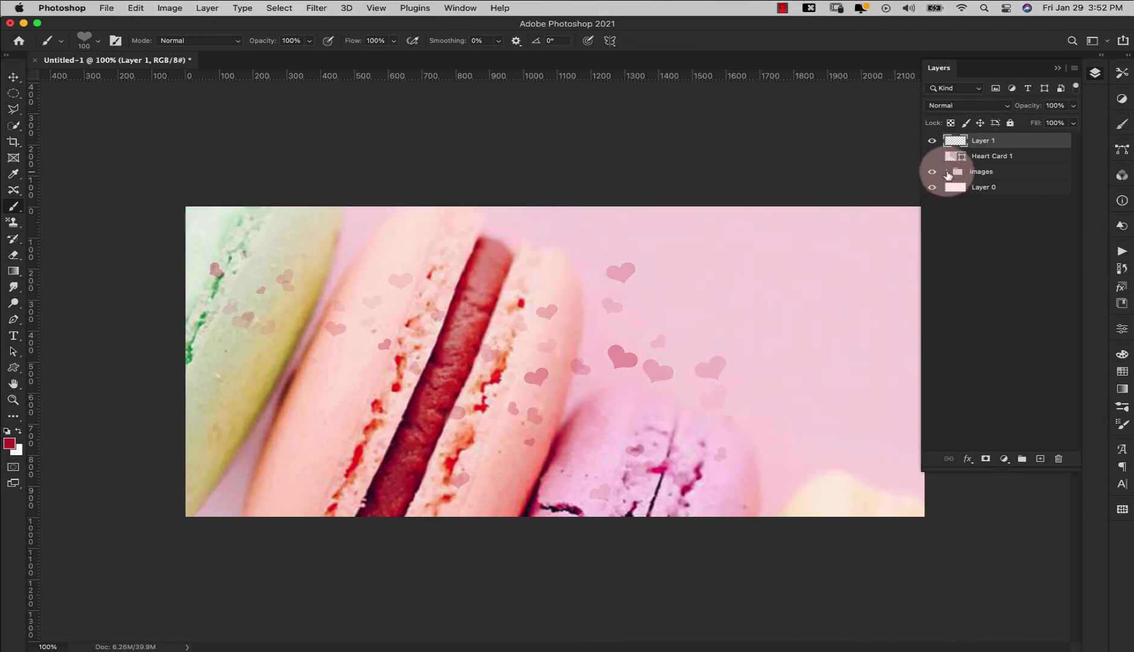
pyautogui.click(948, 172)
pyautogui.press('super+z')
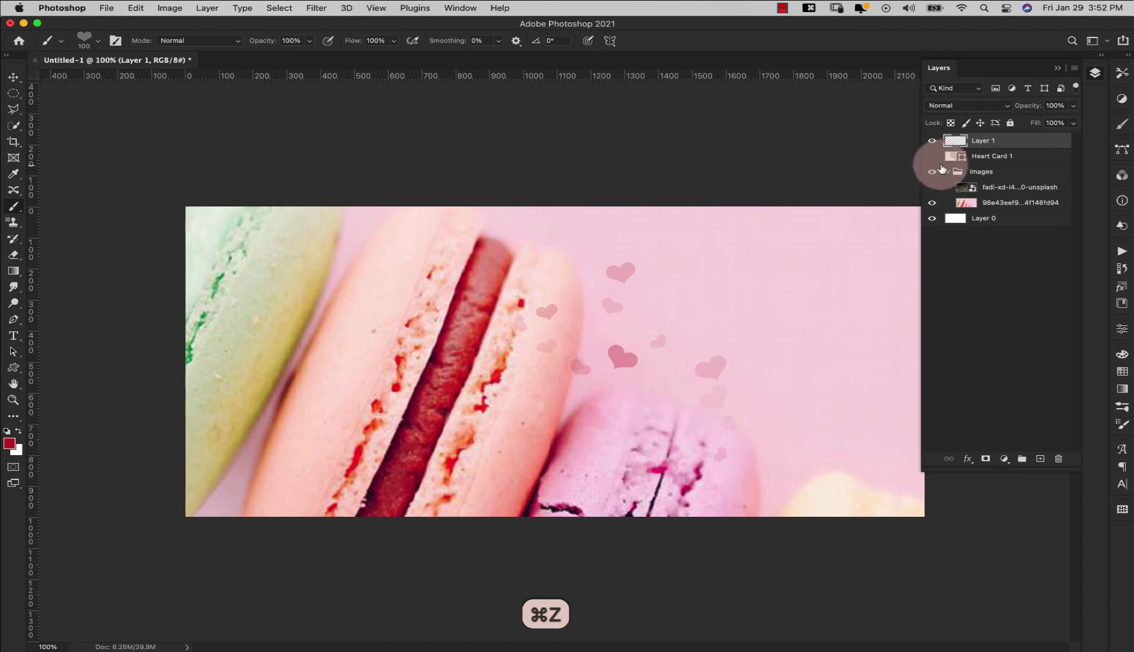
pyautogui.press('super+z')
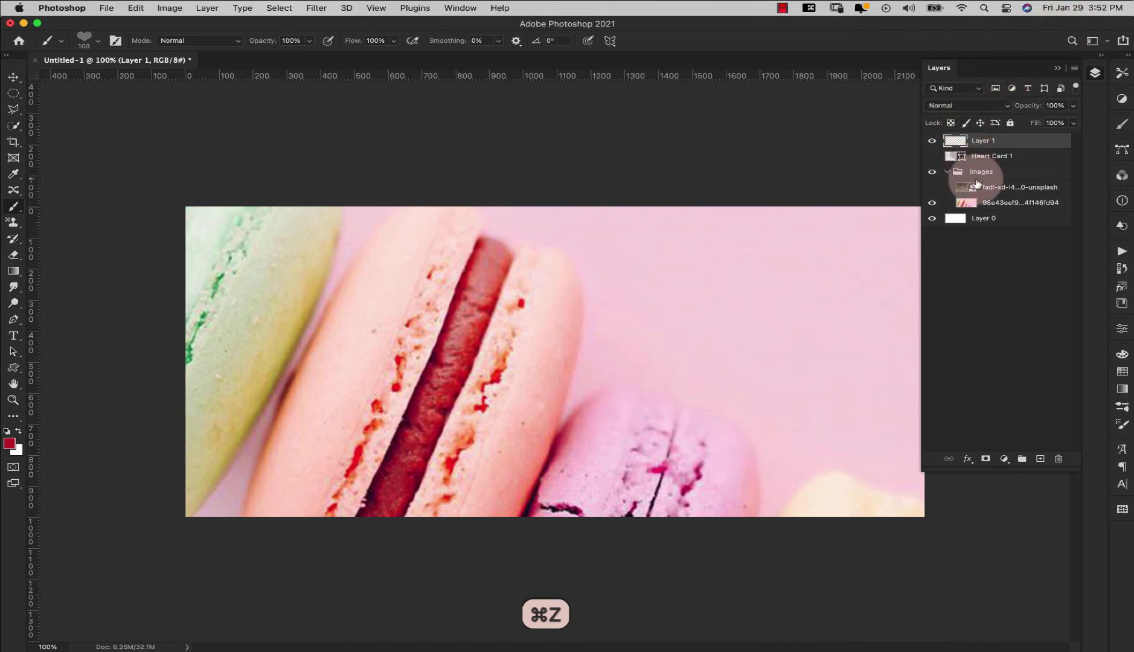
# Show the fadi-xd wire-heart photo, reselect Layer 1, and undo a test stroke
pyautogui.click(1002, 188)
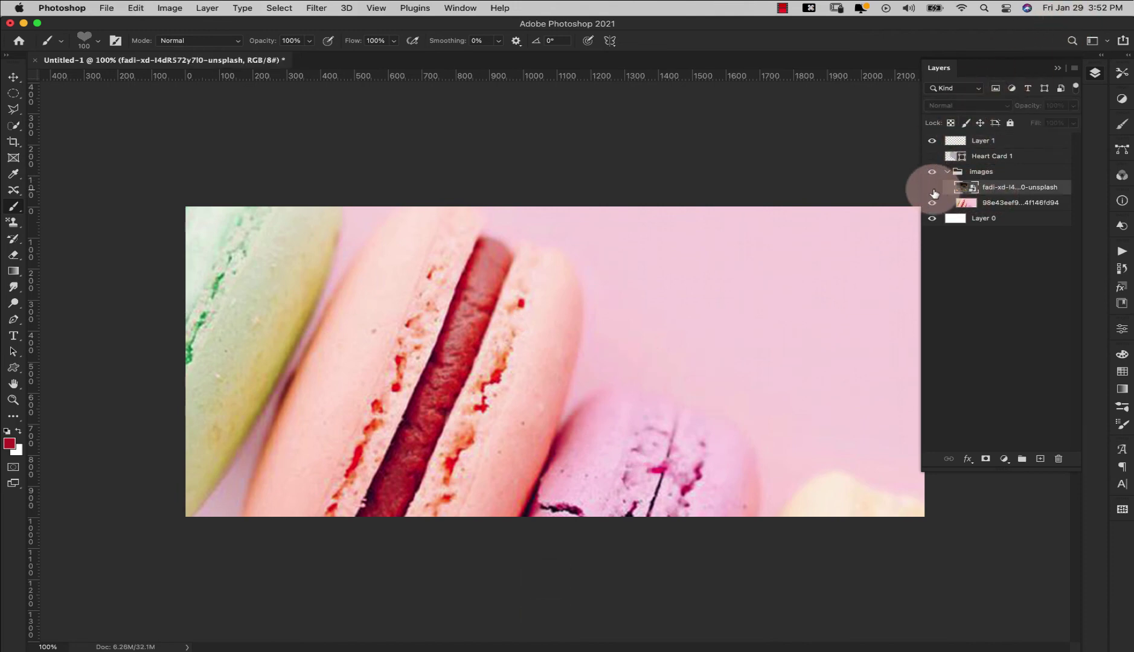
pyautogui.click(933, 188)
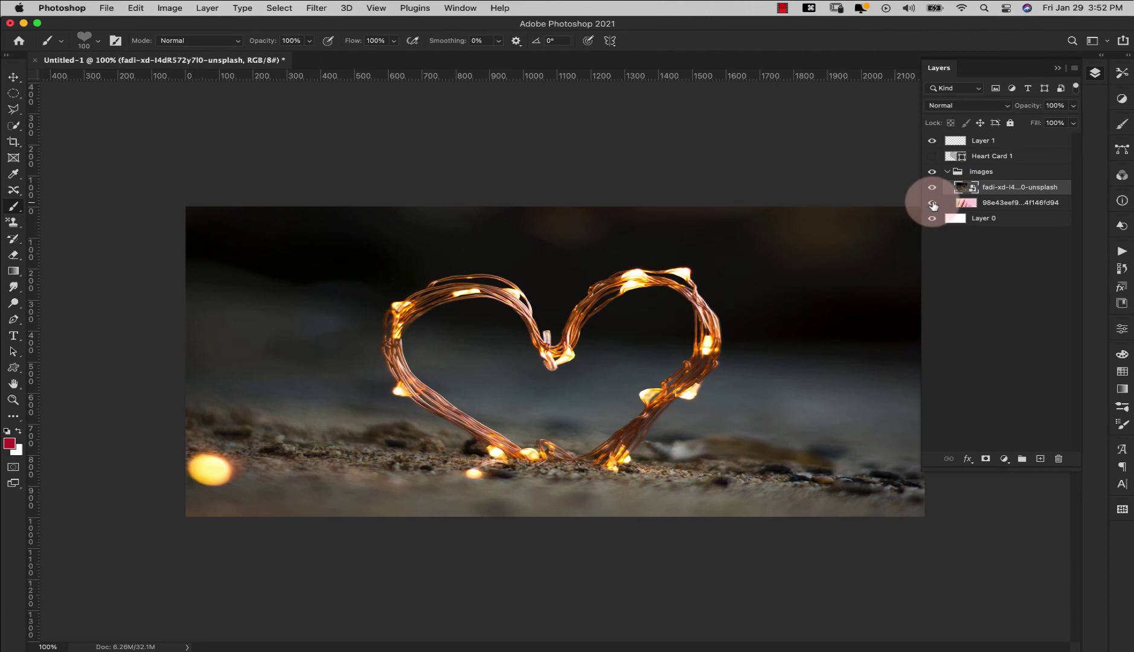
pyautogui.click(957, 141)
pyautogui.moveTo(310, 322)
pyautogui.mouseDown()
pyautogui.moveTo(679, 464)
pyautogui.moveTo(809, 444)
pyautogui.mouseUp()
pyautogui.press('super+z')
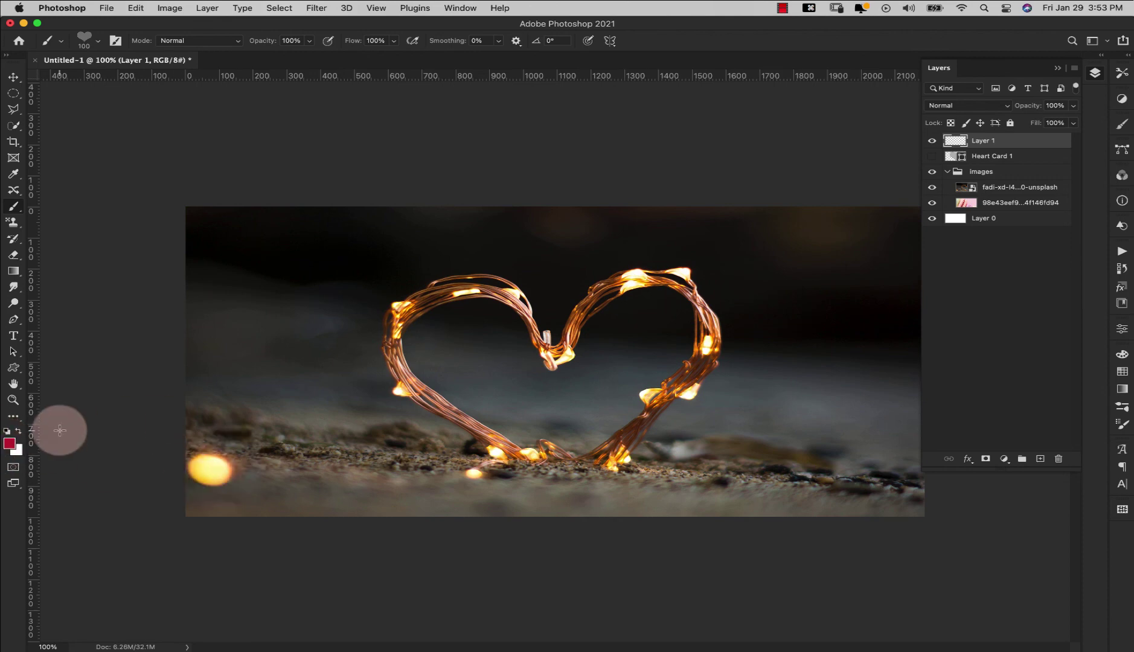
# Set the foreground colour to muted orange c07f2d, sampled from the bokeh light
pyautogui.click(10, 444)
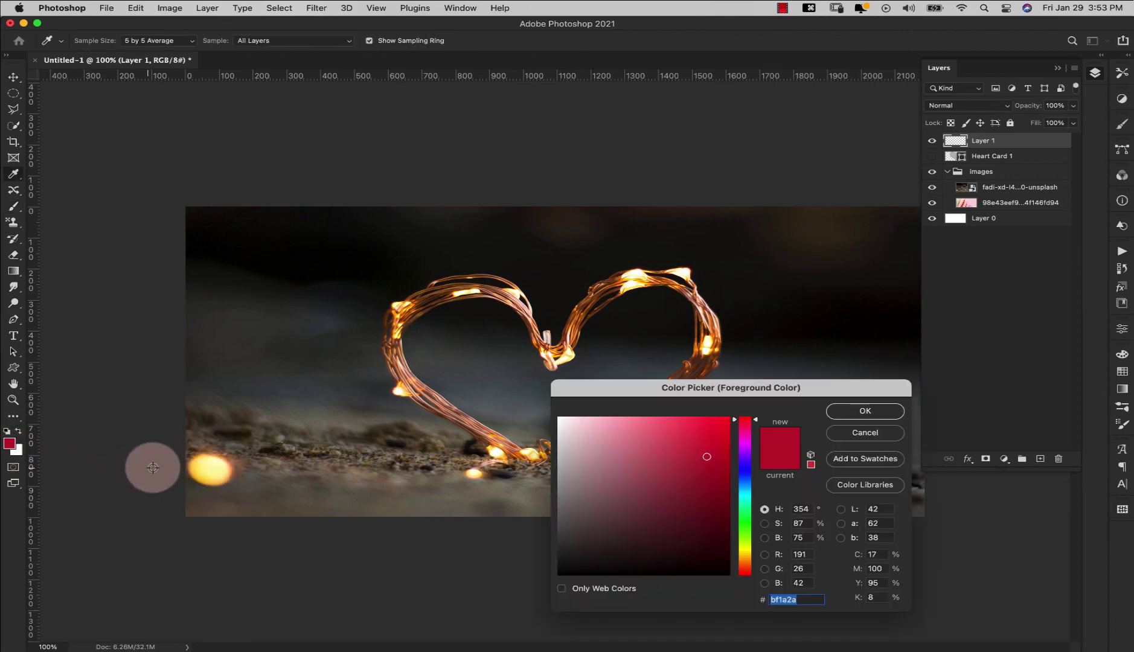
pyautogui.click(201, 472)
pyautogui.moveTo(201, 469)
pyautogui.mouseDown()
pyautogui.moveTo(190, 464)
pyautogui.moveTo(212, 460)
pyautogui.mouseUp()
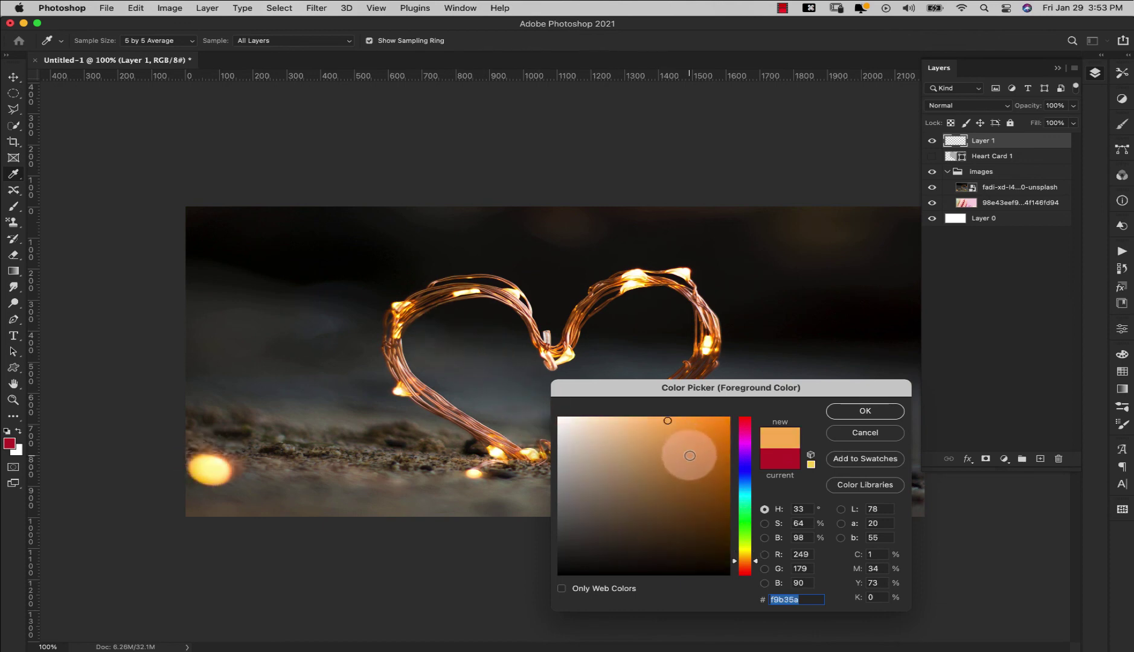
pyautogui.click(689, 456)
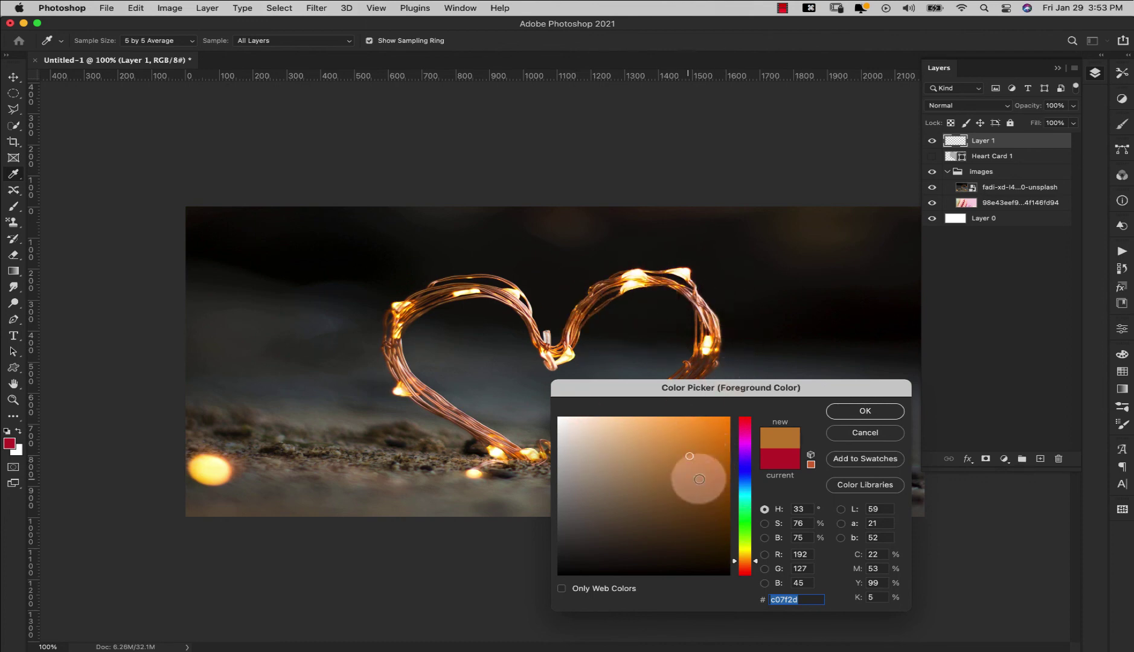
pyautogui.click(849, 413)
# Paint faint heart bokeh across the left side of the wire-heart photo
pyautogui.press('b')
pyautogui.moveTo(317, 371)
pyautogui.mouseDown()
pyautogui.moveTo(453, 356)
pyautogui.moveTo(582, 408)
pyautogui.moveTo(660, 493)
pyautogui.moveTo(681, 475)
pyautogui.mouseUp()
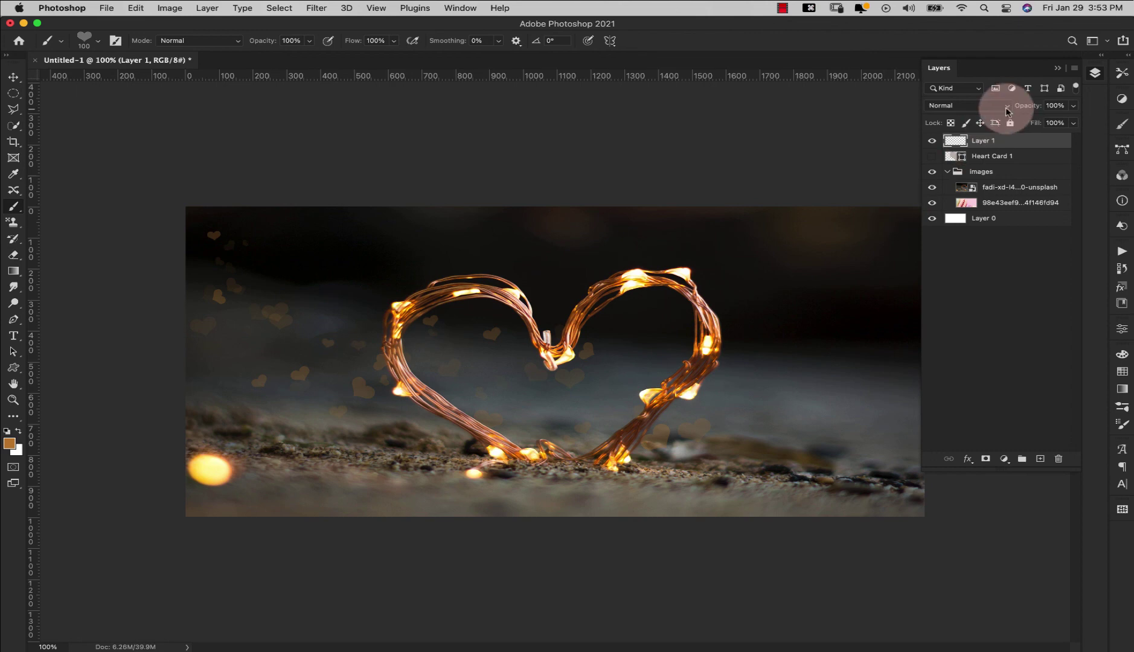
pyautogui.click(1000, 108)
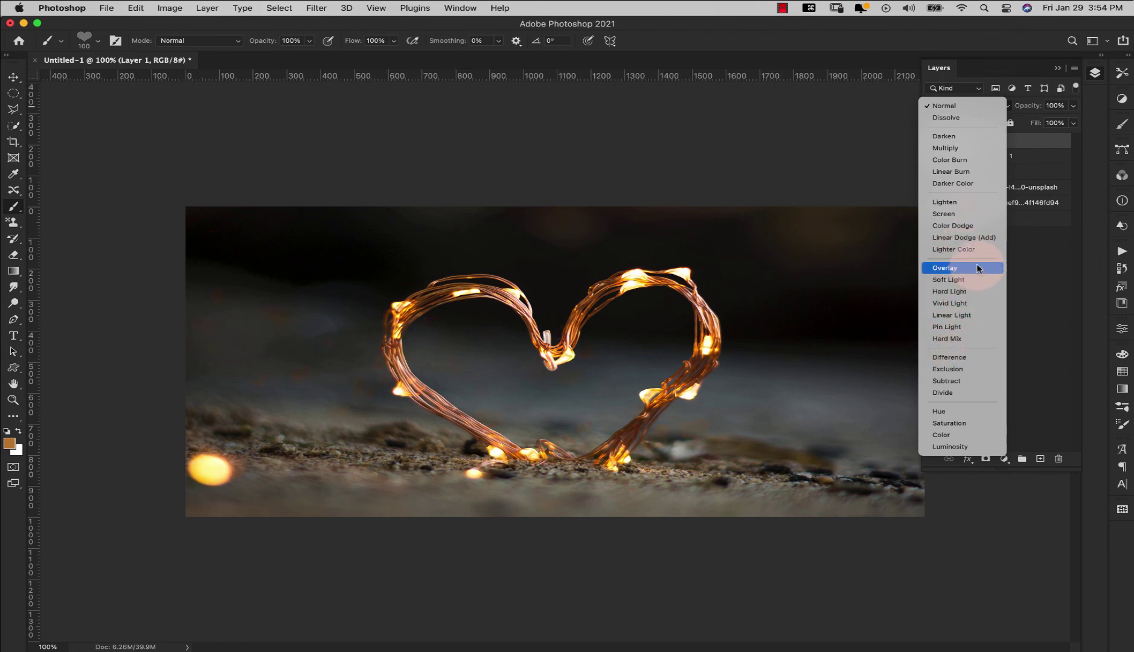
pyautogui.click(1048, 322)
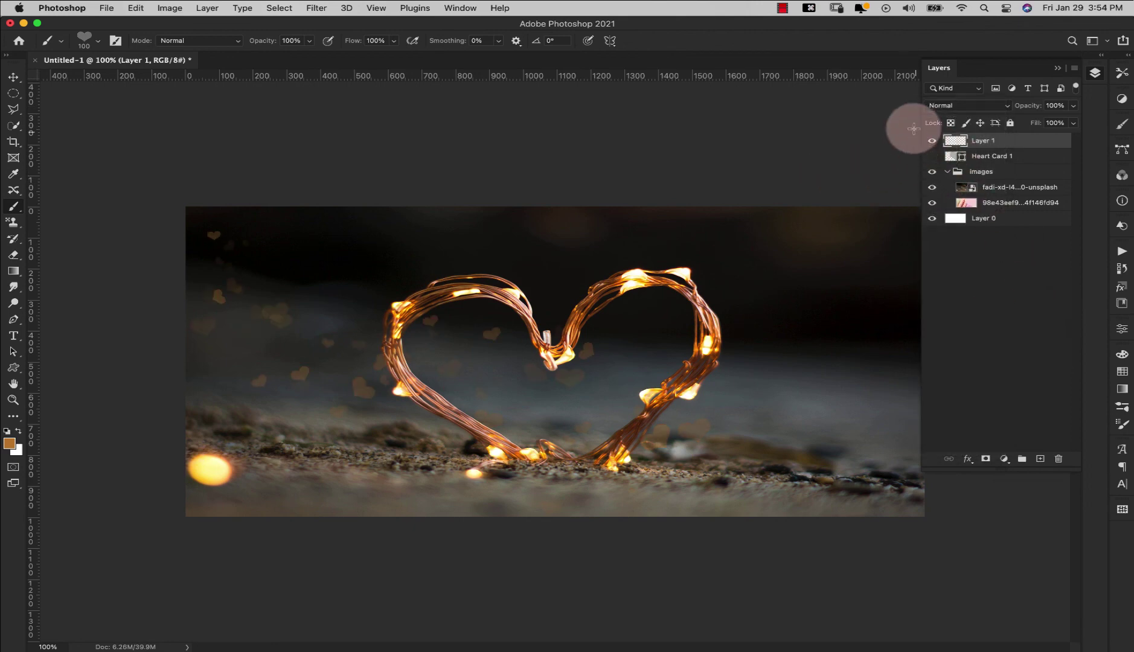
pyautogui.click(932, 189)
# Set the foreground colour to the macaron filling's red ca5251 using the eyedropper
pyautogui.press('i')
pyautogui.click(973, 208)
pyautogui.click(9, 444)
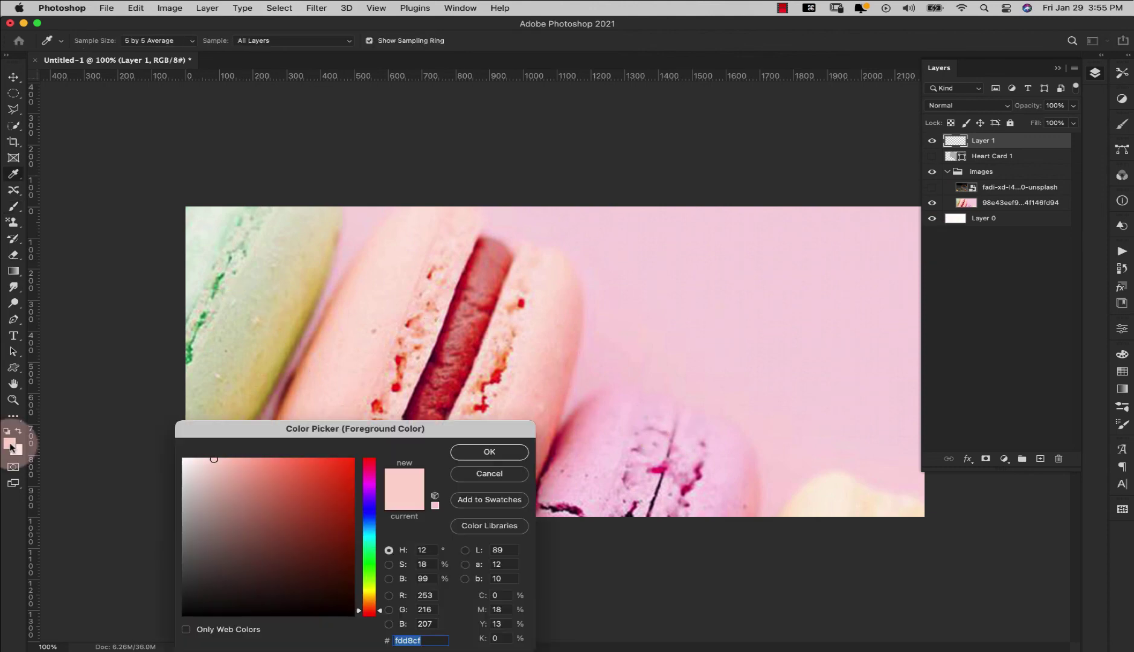
pyautogui.click(433, 374)
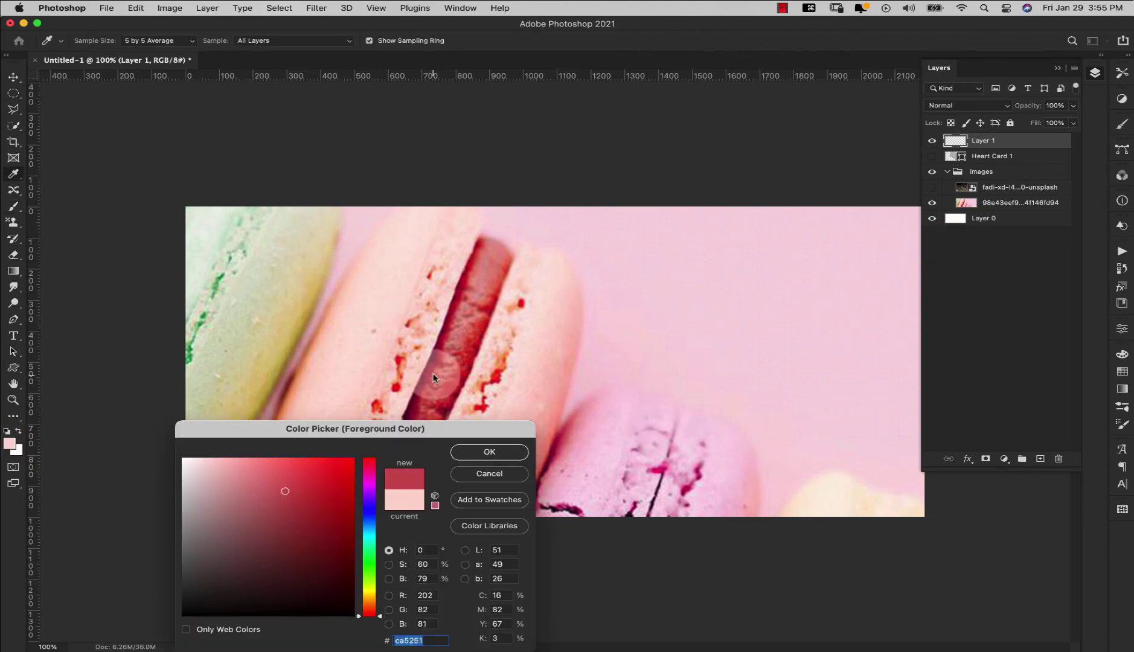
pyautogui.click(487, 453)
# Paint red heart bokeh across the upper area of the macaron photo
pyautogui.press('b')
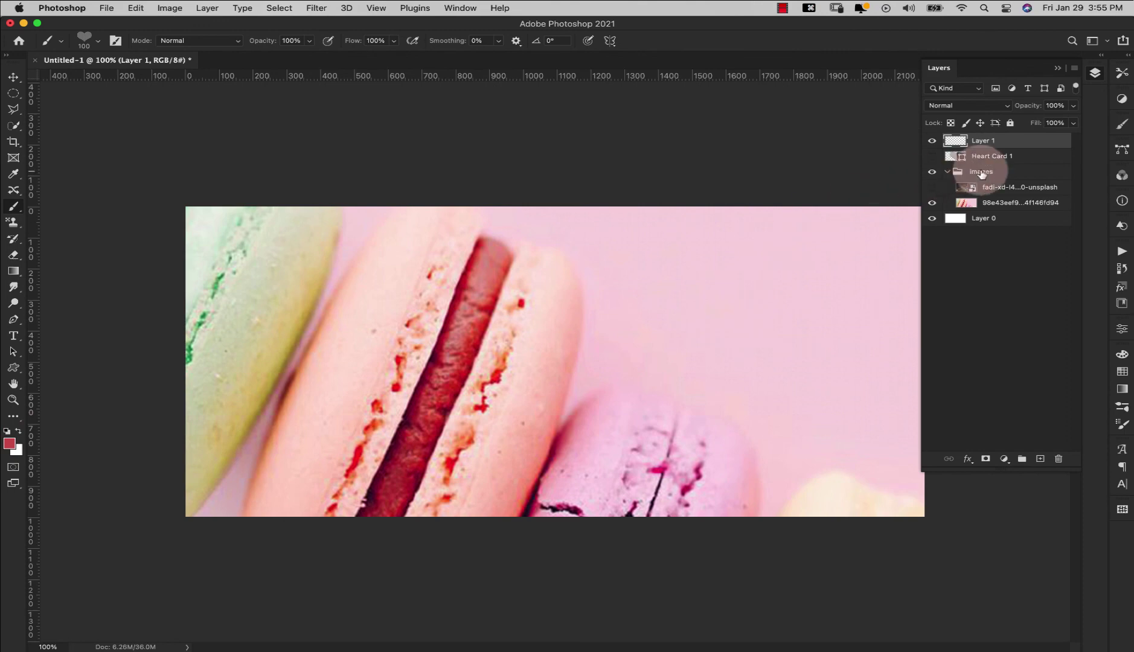
pyautogui.moveTo(908, 306)
pyautogui.mouseDown()
pyautogui.moveTo(885, 315)
pyautogui.moveTo(781, 259)
pyautogui.moveTo(667, 276)
pyautogui.moveTo(478, 266)
pyautogui.moveTo(369, 284)
pyautogui.mouseUp()
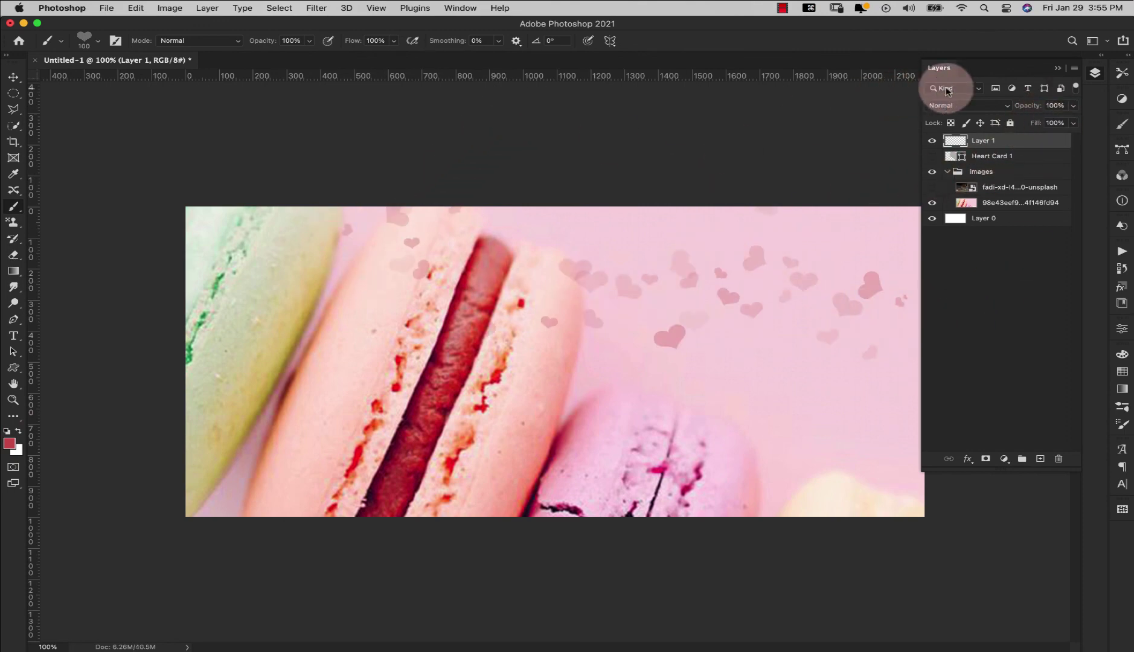
pyautogui.click(973, 105)
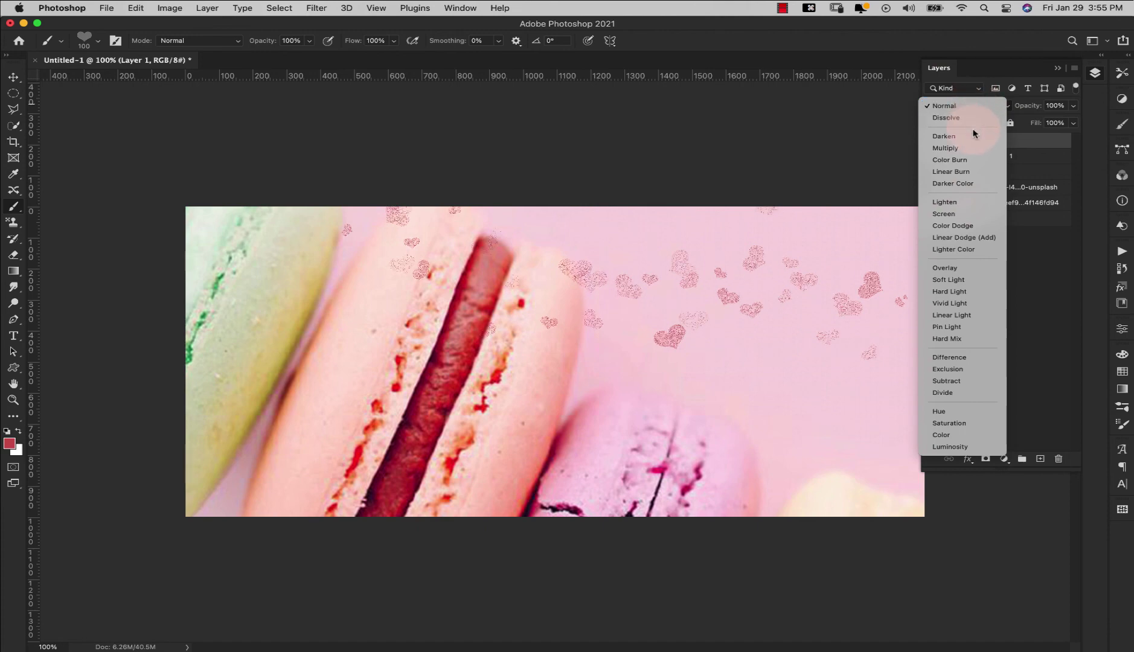